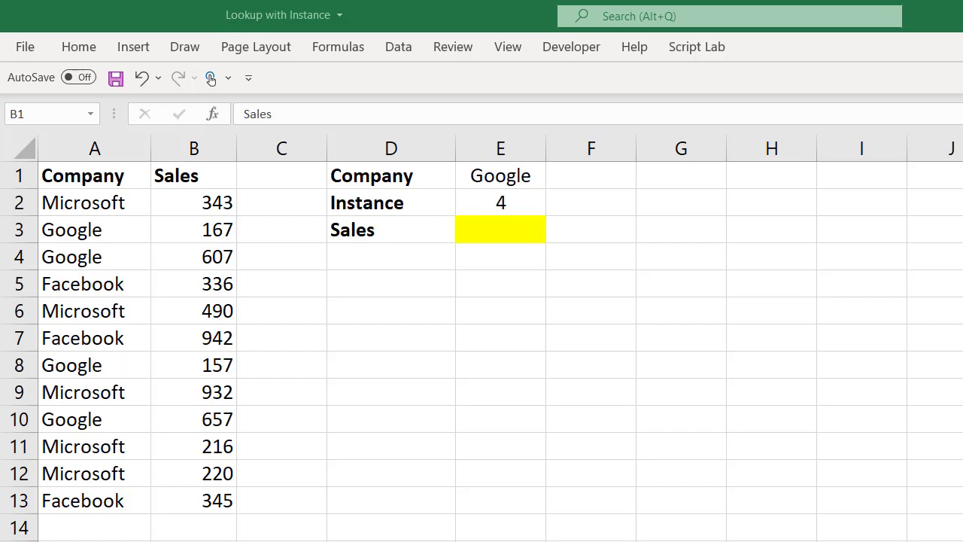
Step: Switch to the three-company example sheet and check E1's company list, with Google chosen and Sales blank
key(alt+Tab)
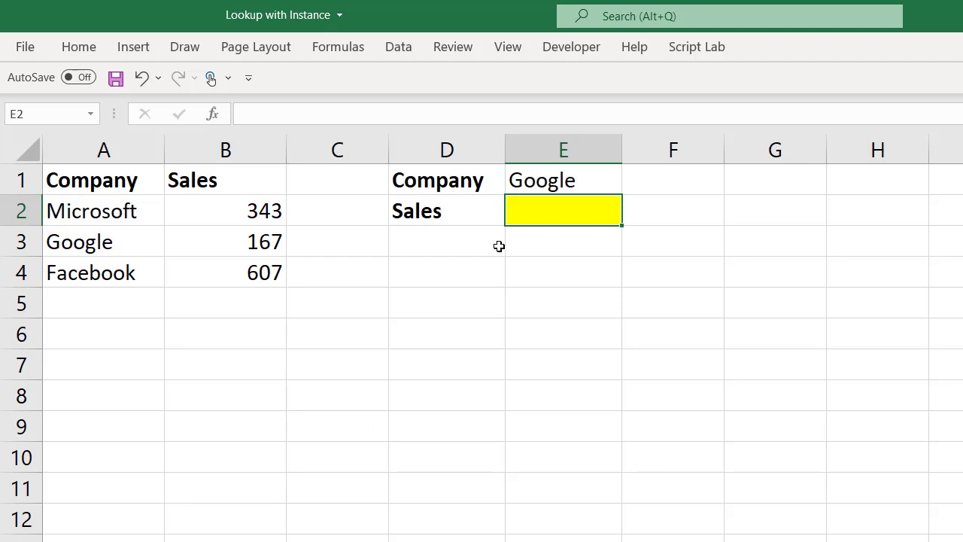
click(566, 178)
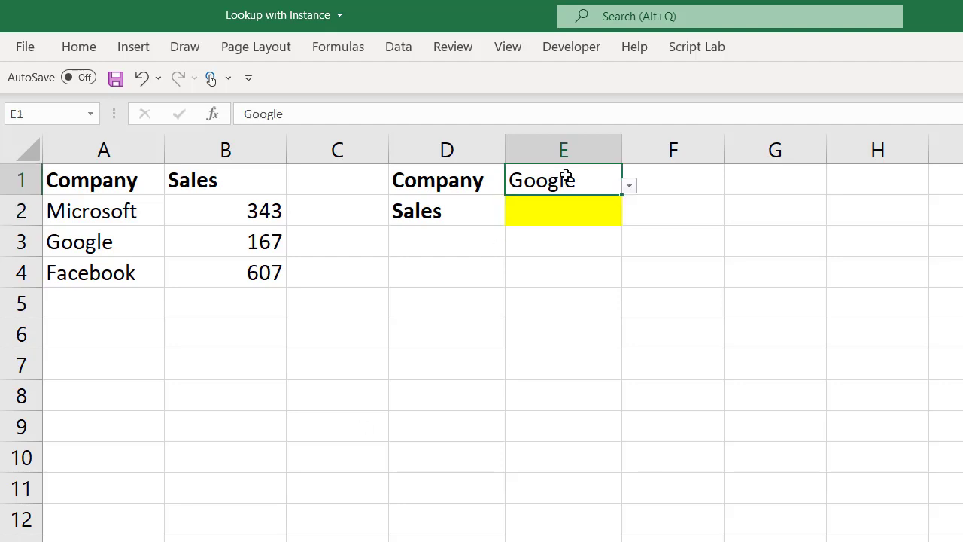
click(629, 186)
click(672, 197)
click(591, 209)
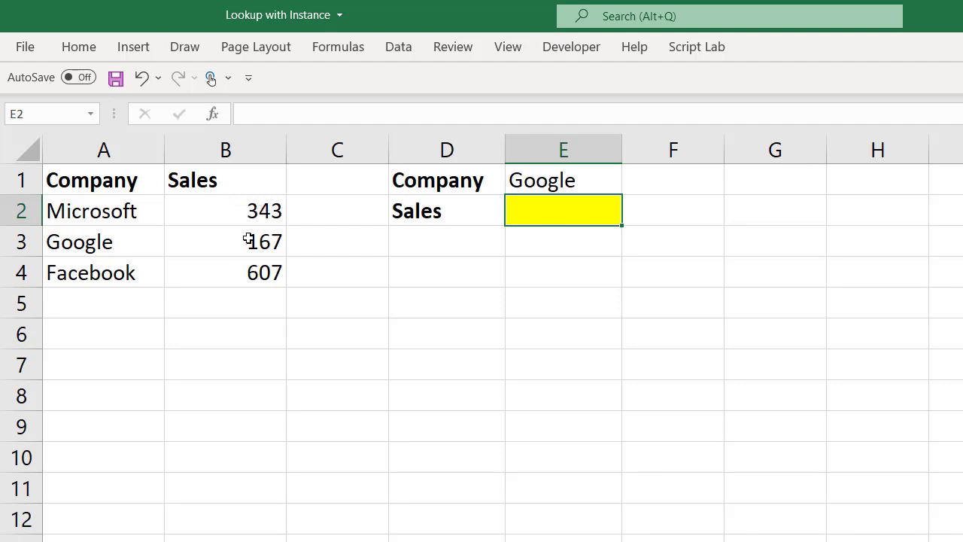
Step: Enter =VLOOKUP(E1,A2:B4,2,0) in the Sales cell, returning 167 for Google
text(=vloo)
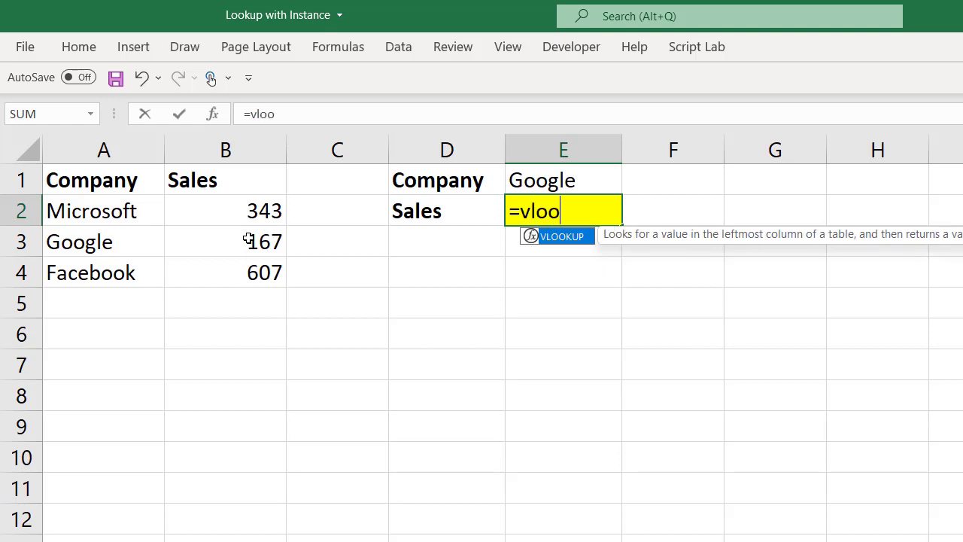
key(Tab)
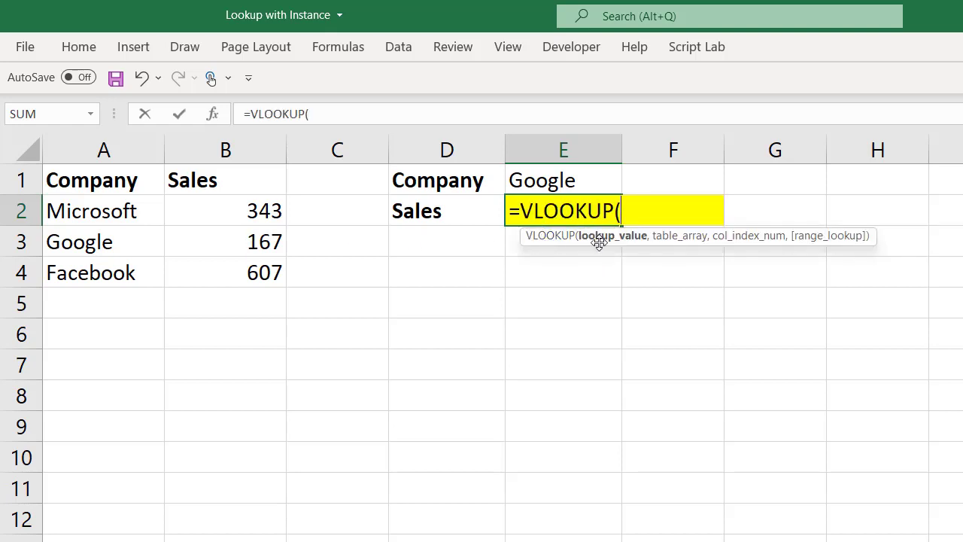
click(576, 182)
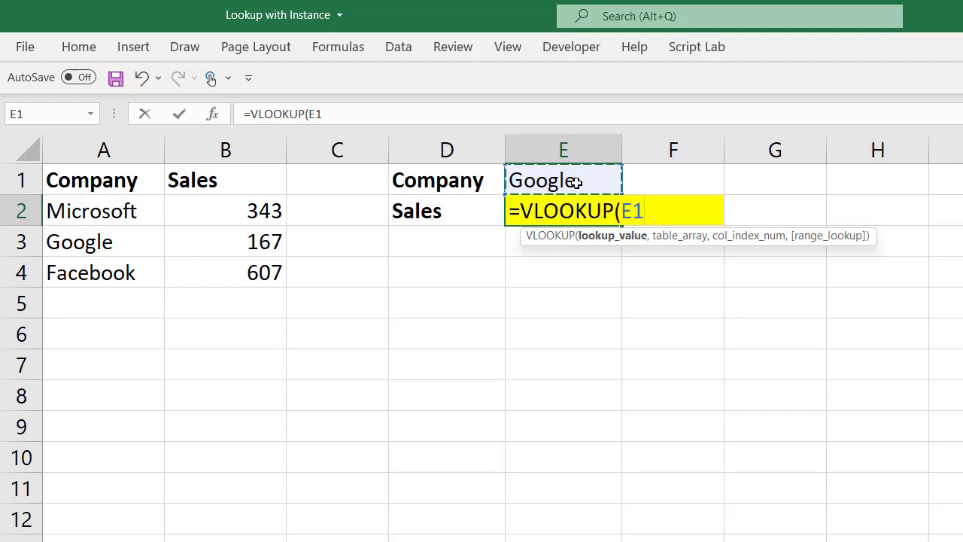
text(,)
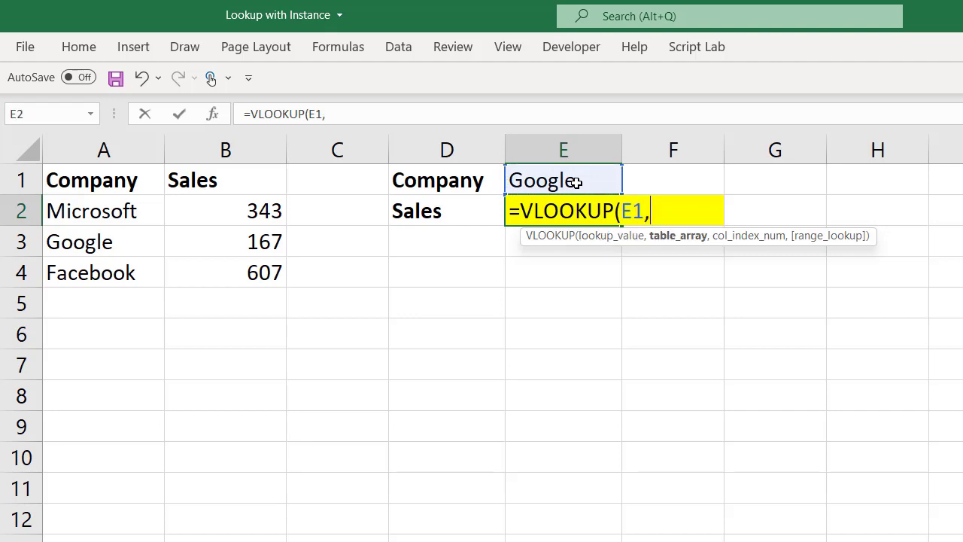
drag(125, 203, 226, 277)
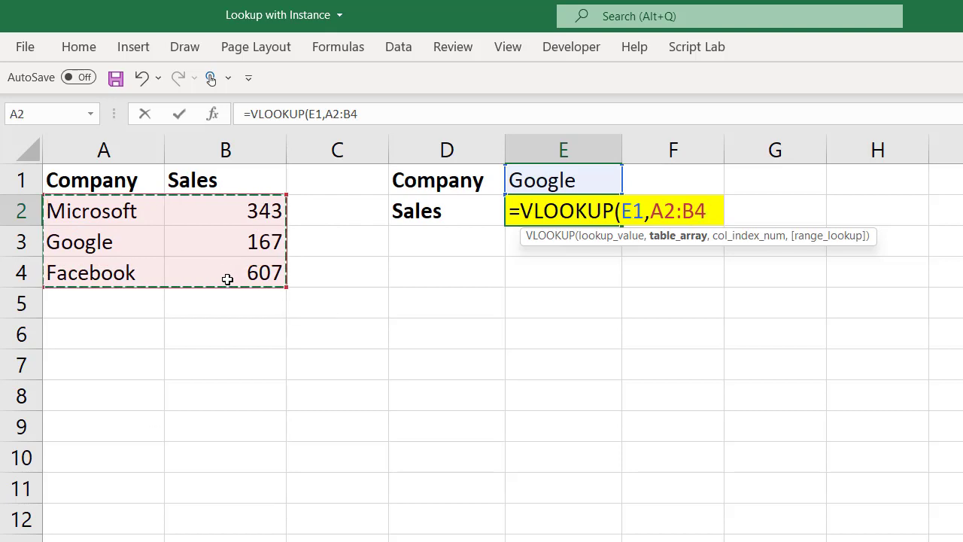
text(,)
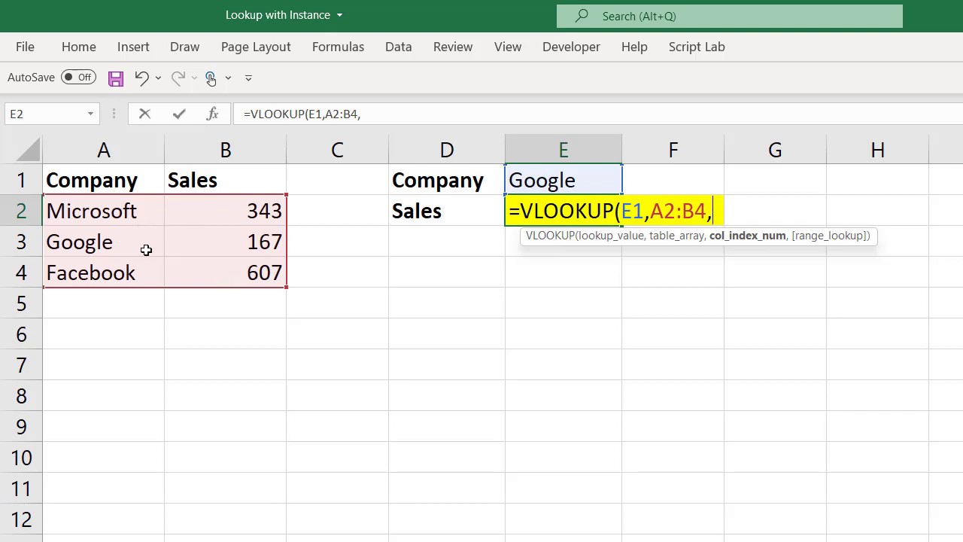
text(2)
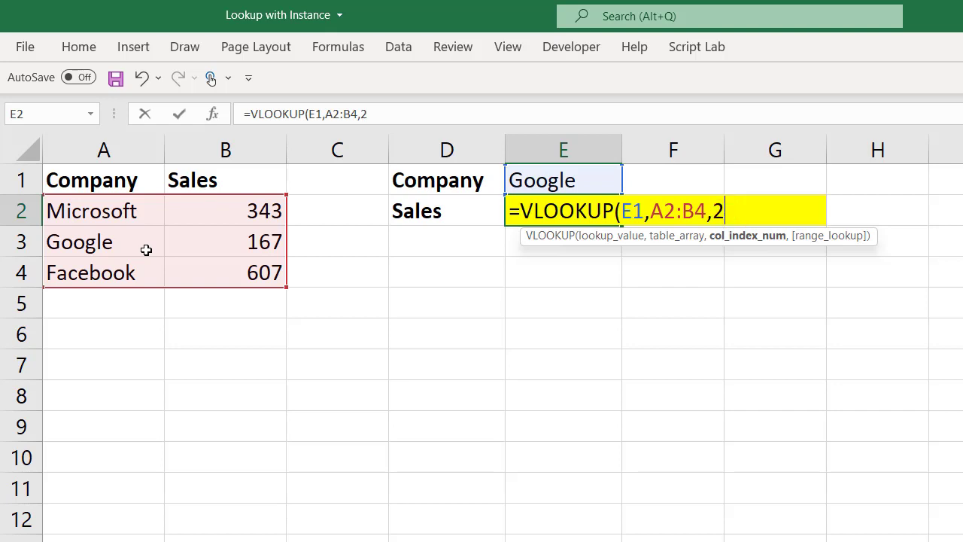
text(,)
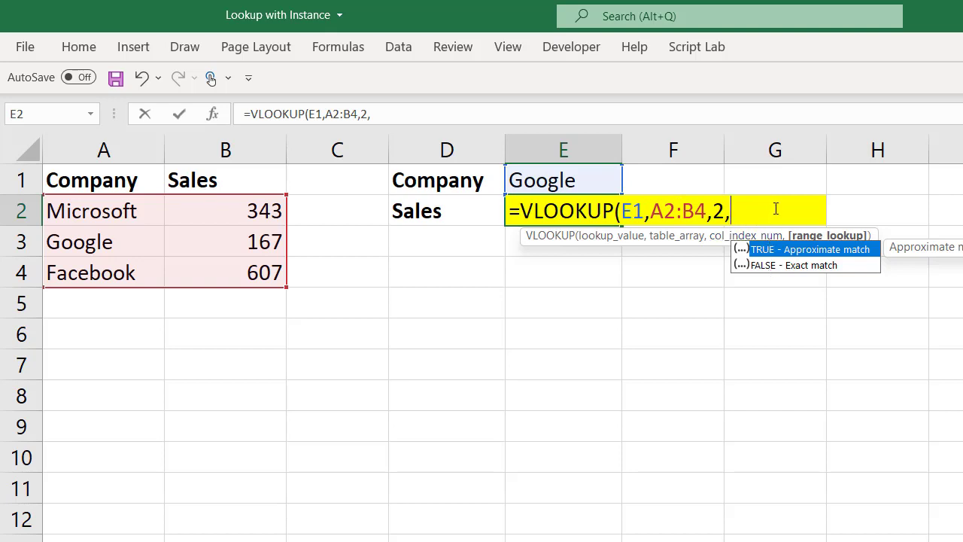
text(0))
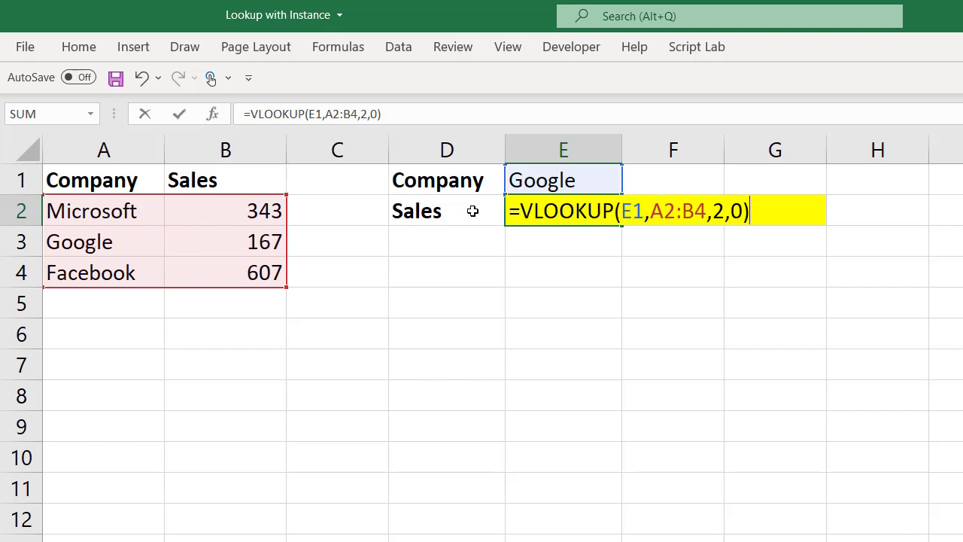
key(Return)
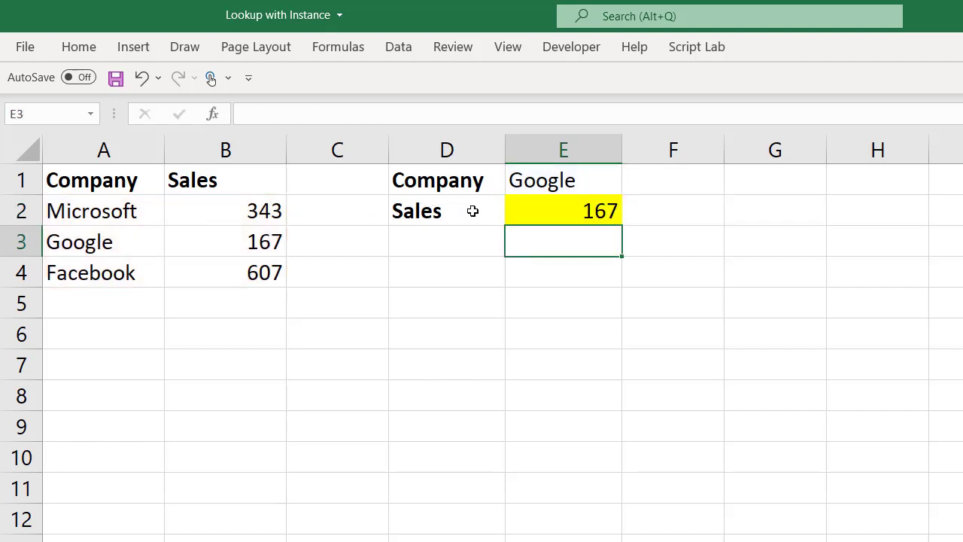
Step: Test the lookup by switching the company to Microsoft, then Facebook, then back to Google
key(Up)
key(Up)
key(alt+Down)
key(Down)
key(Return)
key(alt+Down)
key(Up)
key(Return)
key(alt+Down)
key(Down)
key(Down)
key(Return)
key(alt+Down)
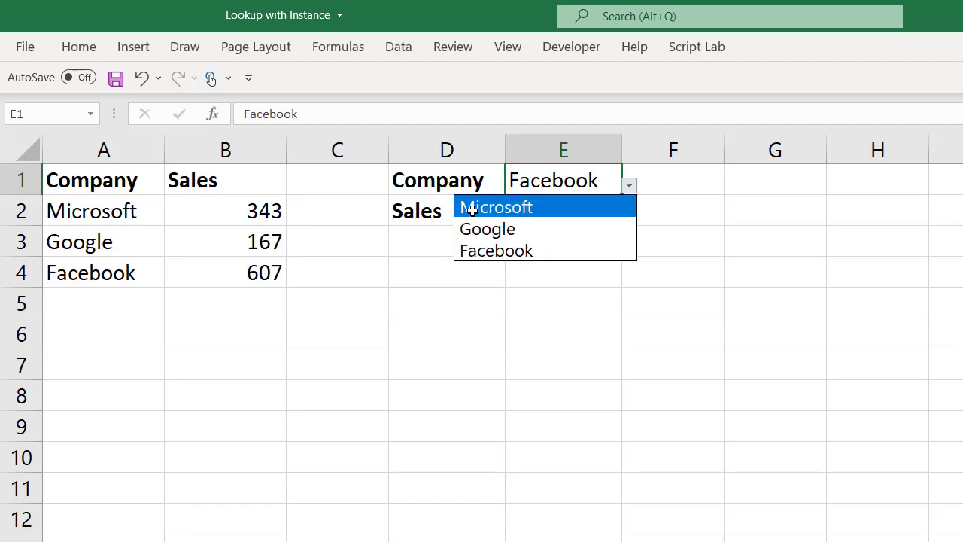
key(Down)
key(Return)
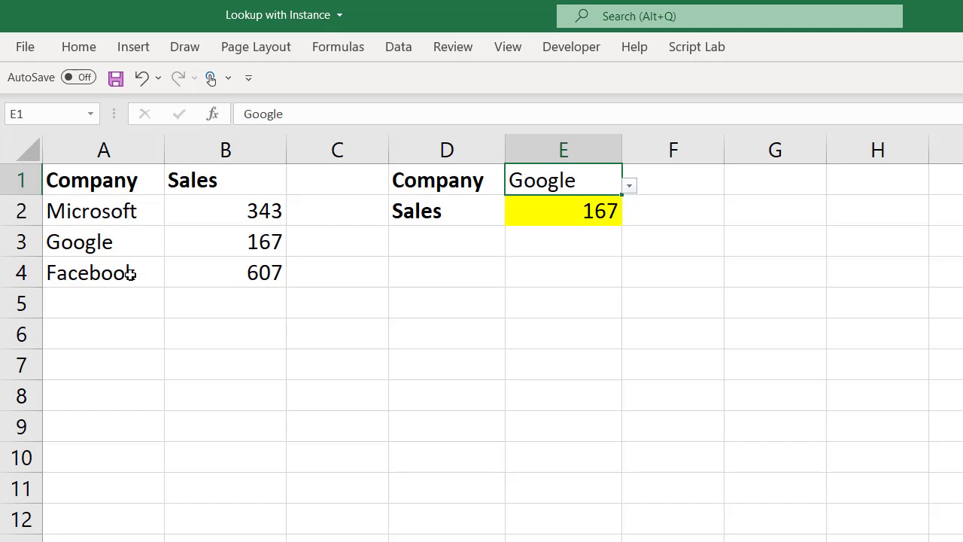
Step: Insert blank cells above the Facebook row in A4:B4, shifting cells down
drag(133, 273, 215, 276)
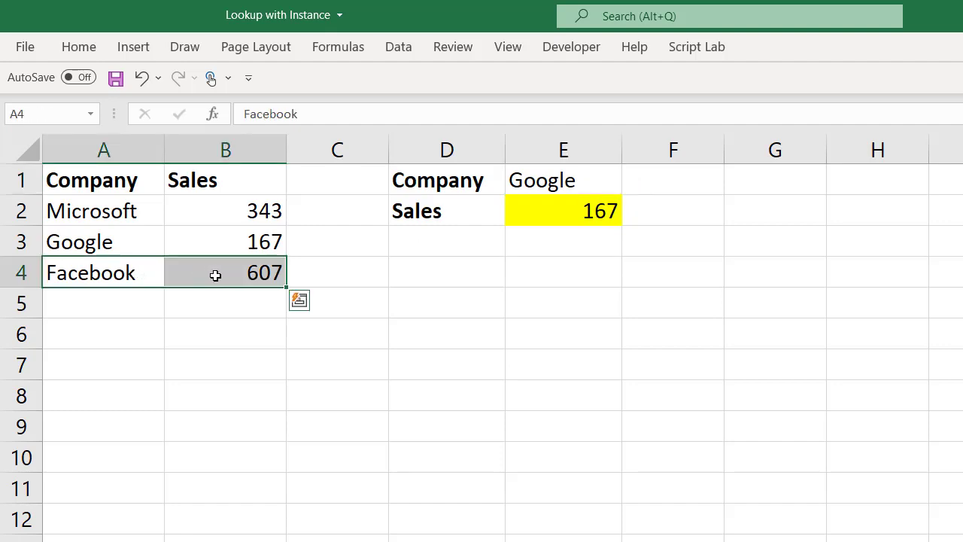
key(ctrl+shift+plus)
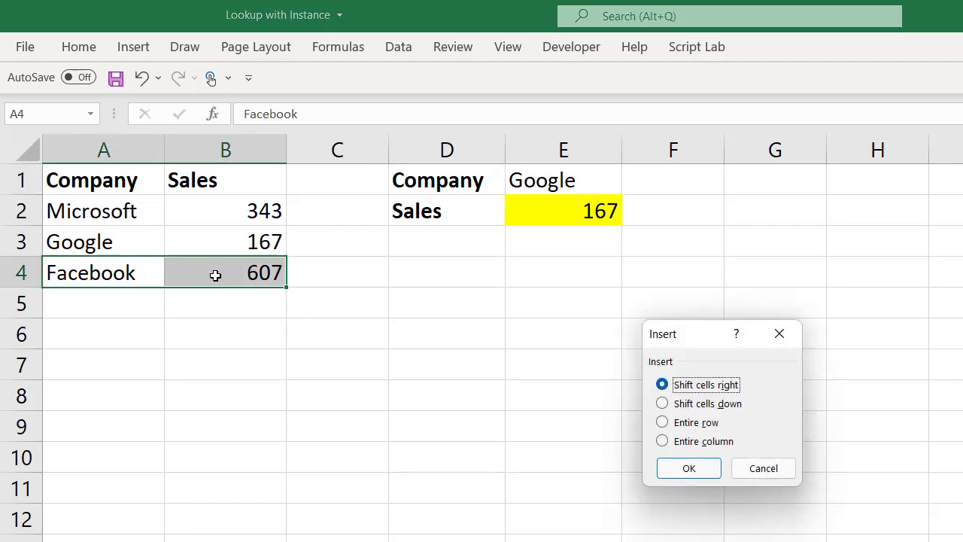
key(Down)
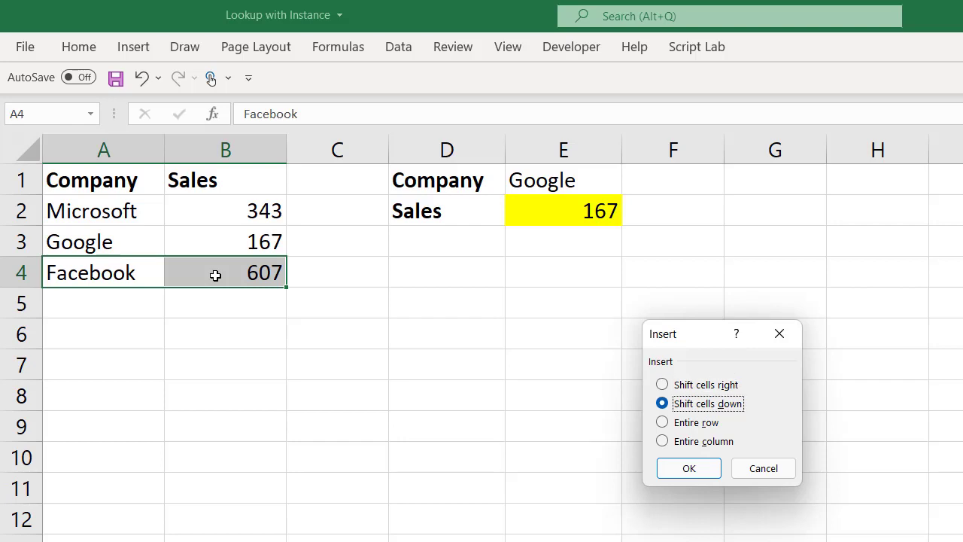
key(Return)
click(122, 277)
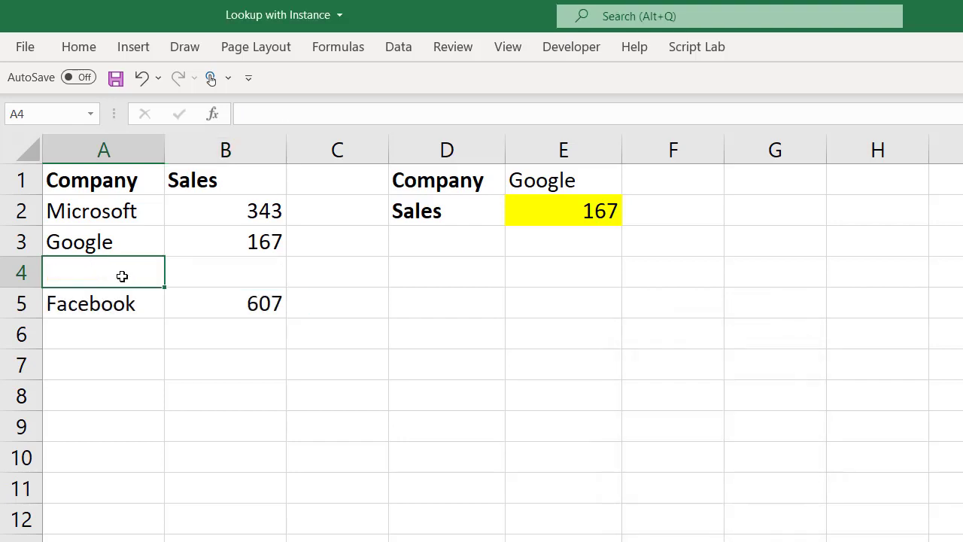
Step: Fill the new row with Google and sales of 500
text(Google)
key(Tab)
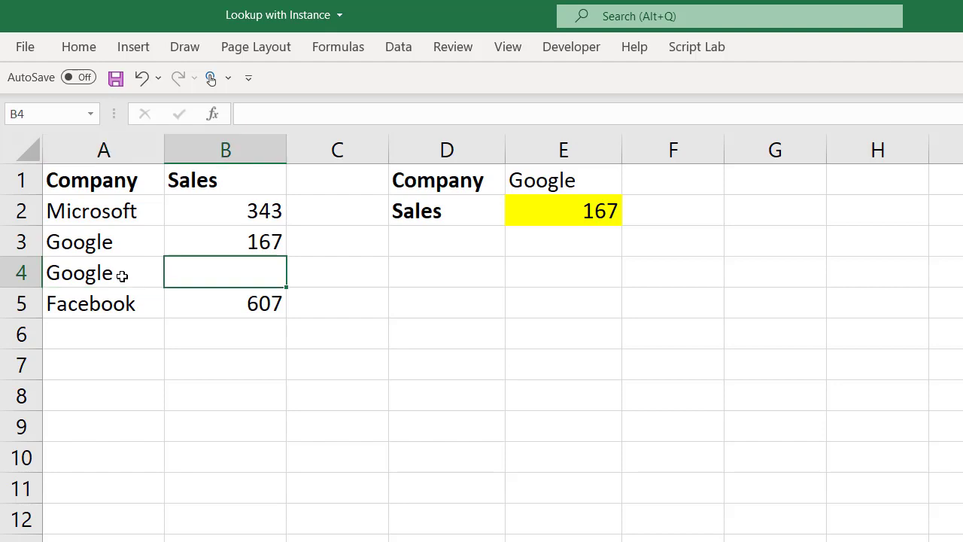
text(500)
key(Return)
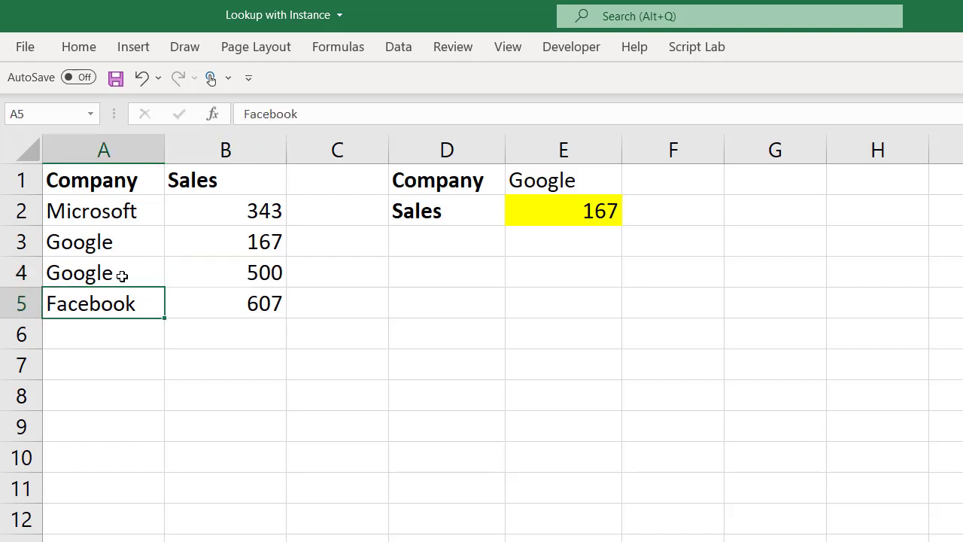
click(588, 178)
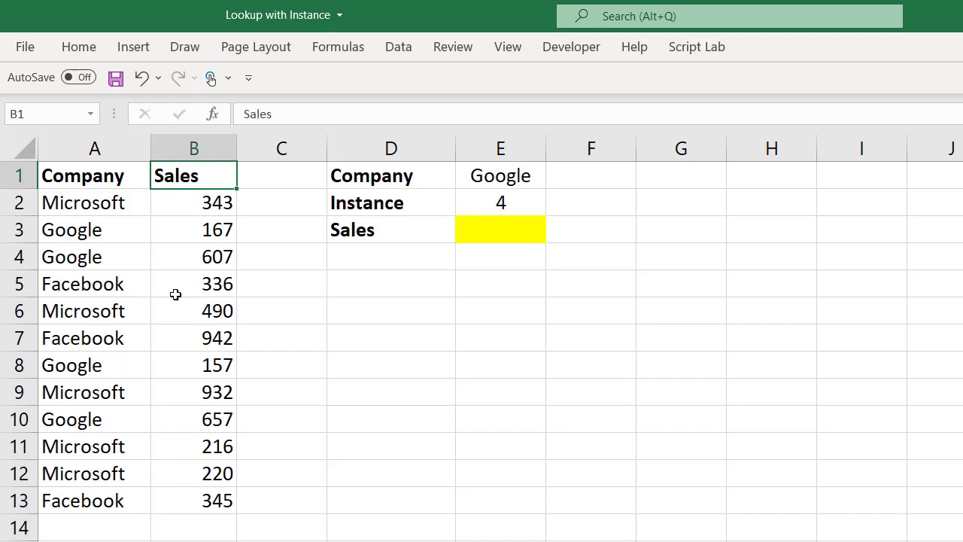
click(197, 186)
click(426, 173)
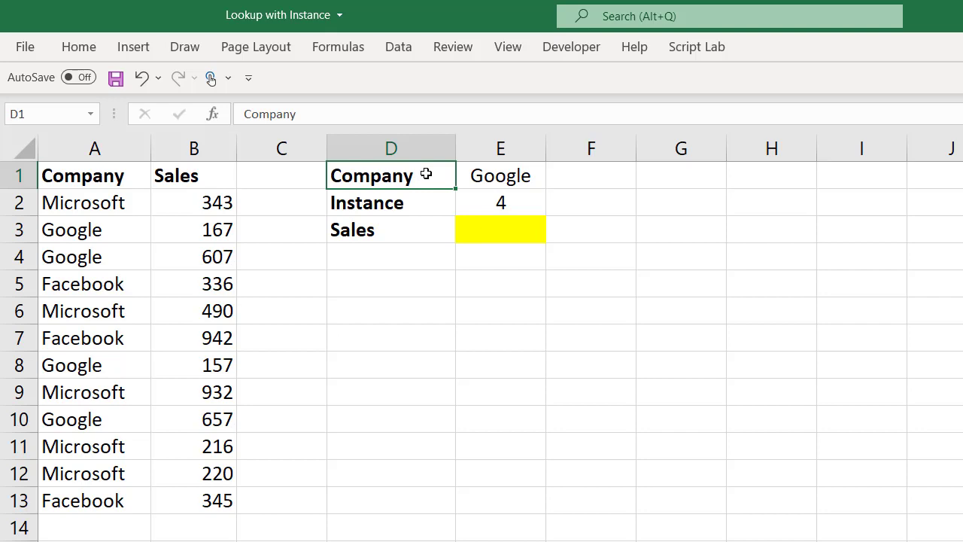
click(441, 211)
click(509, 172)
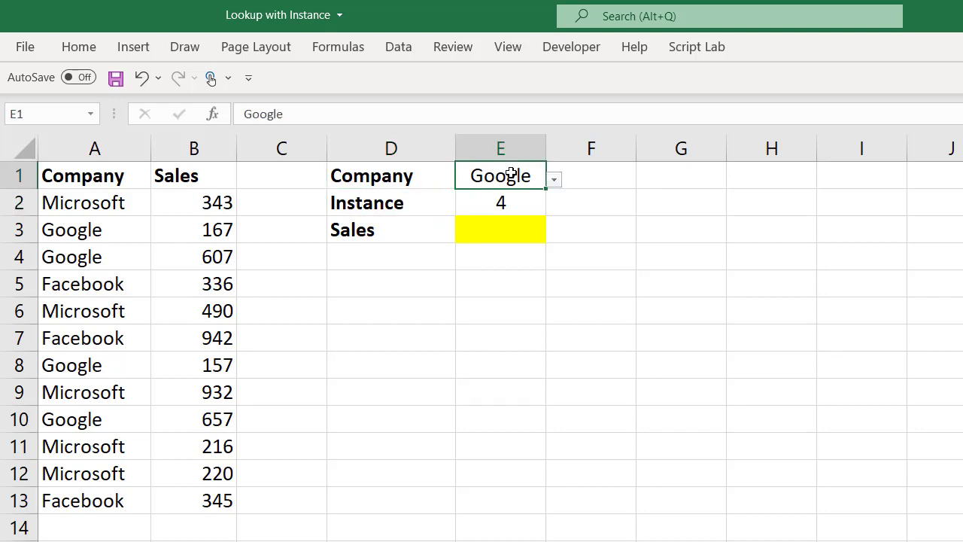
click(527, 199)
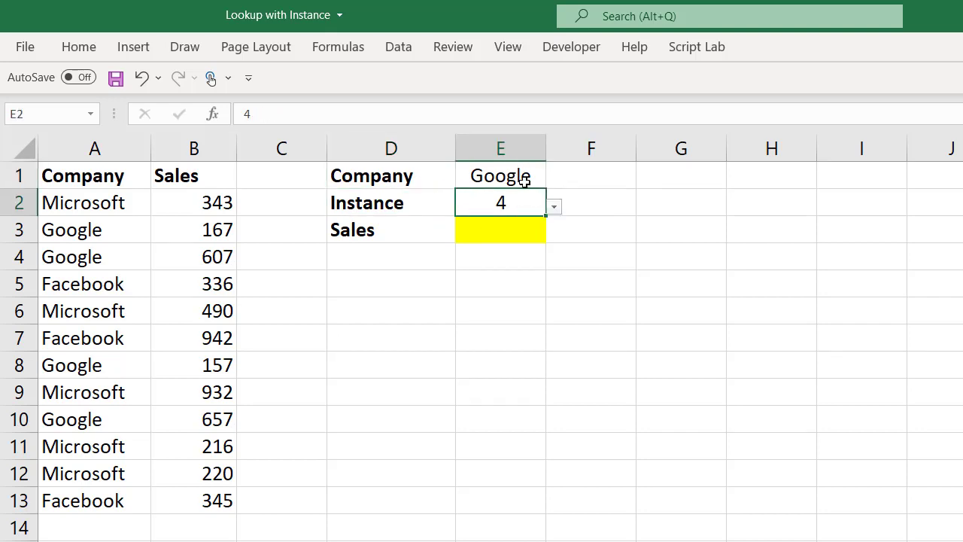
click(520, 235)
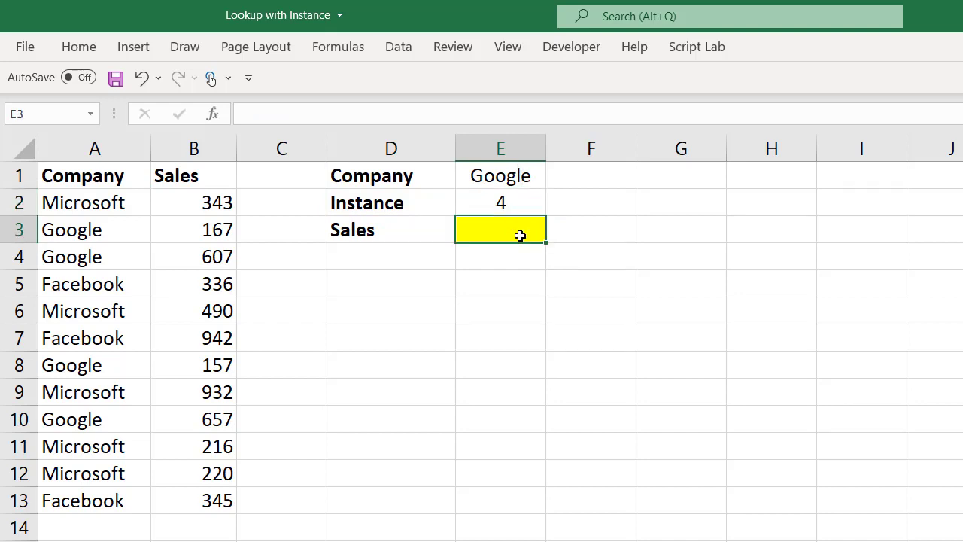
click(529, 177)
key(alt+Down)
key(Return)
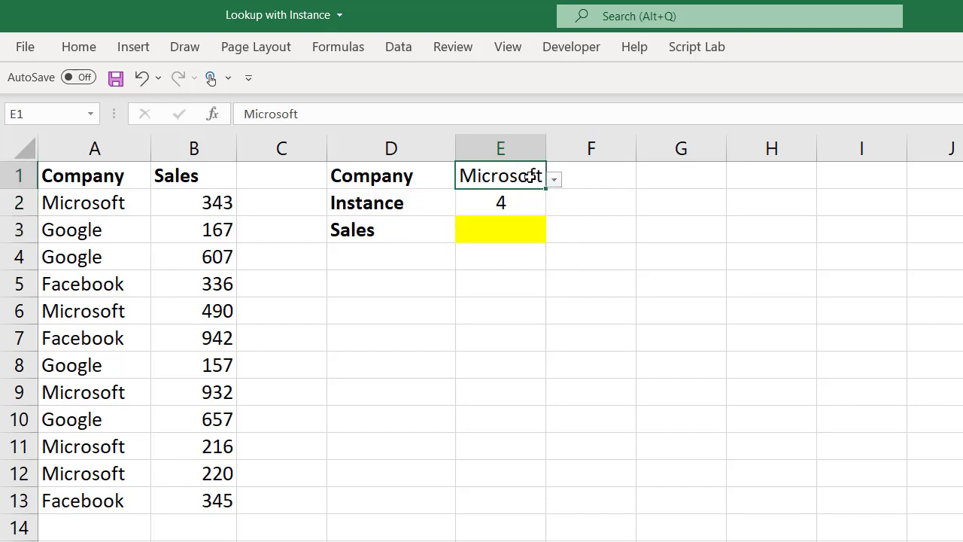
key(Down)
key(alt+Down)
key(Up)
key(Up)
key(Up)
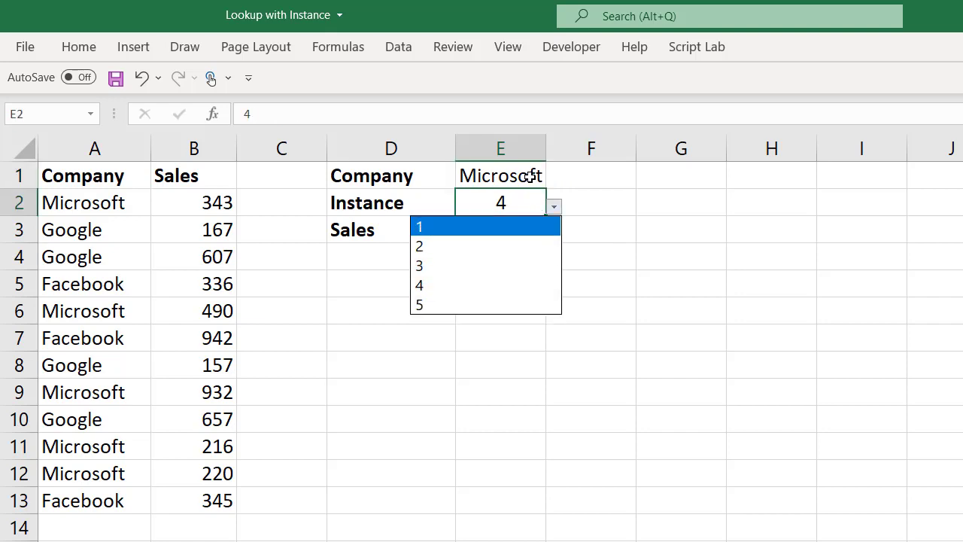
key(Return)
click(132, 204)
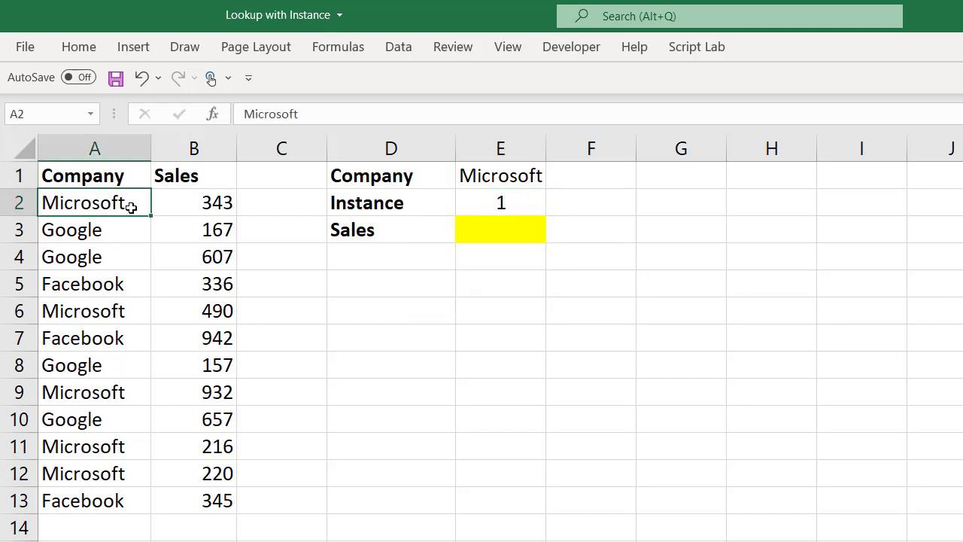
click(185, 203)
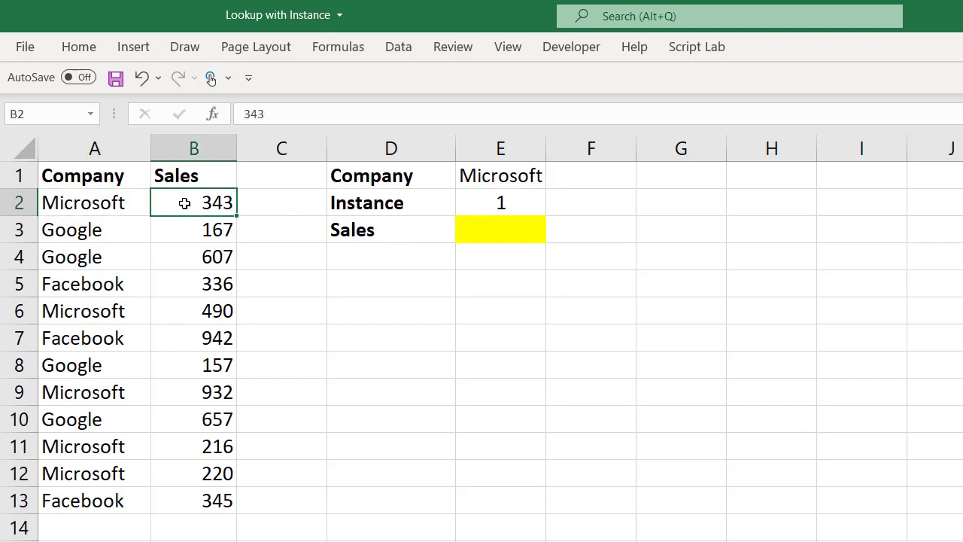
click(504, 226)
click(530, 199)
key(alt+Down)
key(Down)
key(Return)
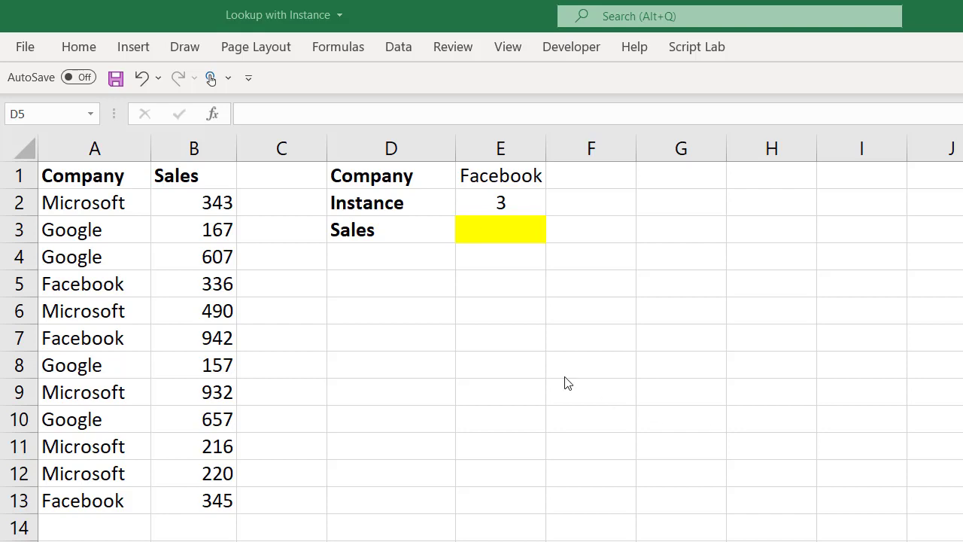
Step: Start a FILTER formula in D5 with the whole table A2:B13 as its array
click(408, 289)
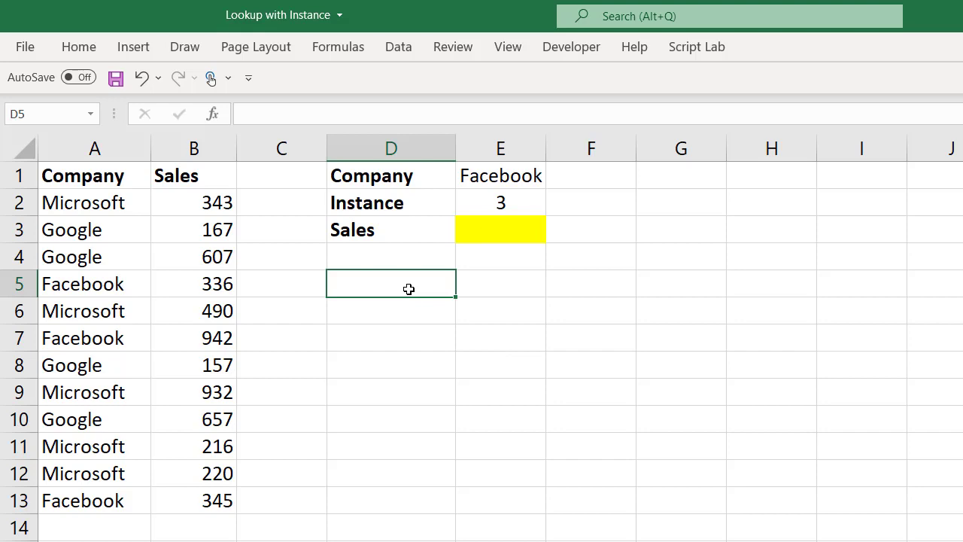
text(=Fil)
key(Tab)
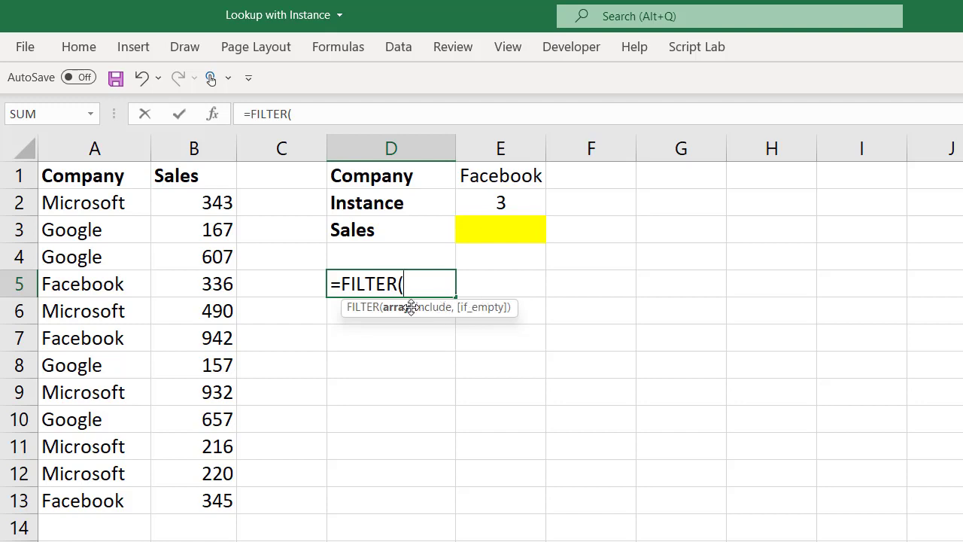
click(107, 204)
drag(107, 203, 216, 499)
text(,)
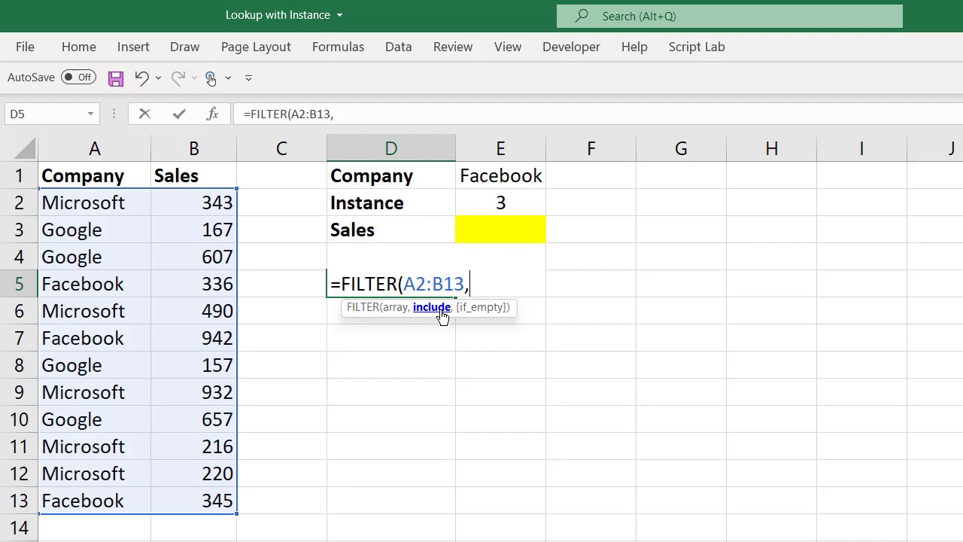
Step: Add the condition A2:A13=E1 to finish =FILTER(A2:B13,A2:A13=E1), spilling Facebook's three rows
drag(123, 201, 120, 500)
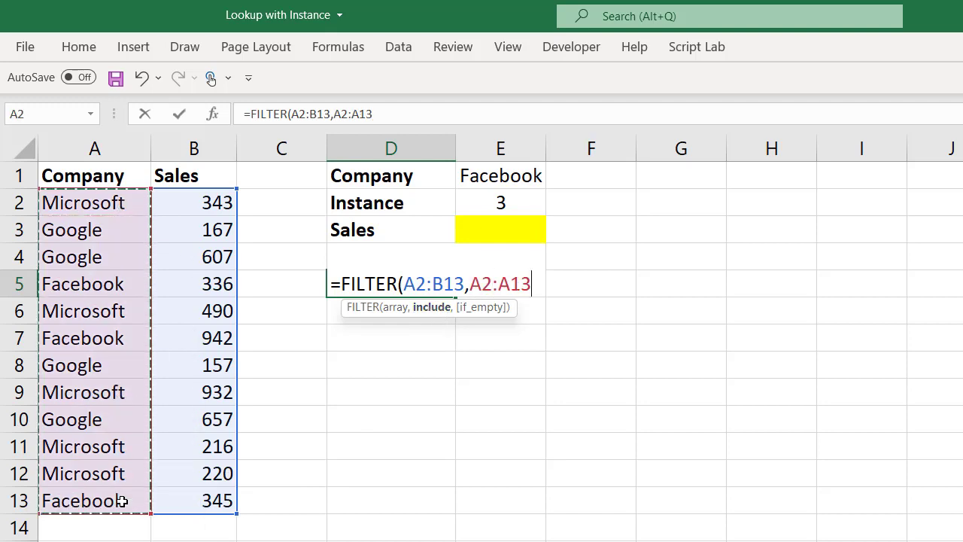
text(=)
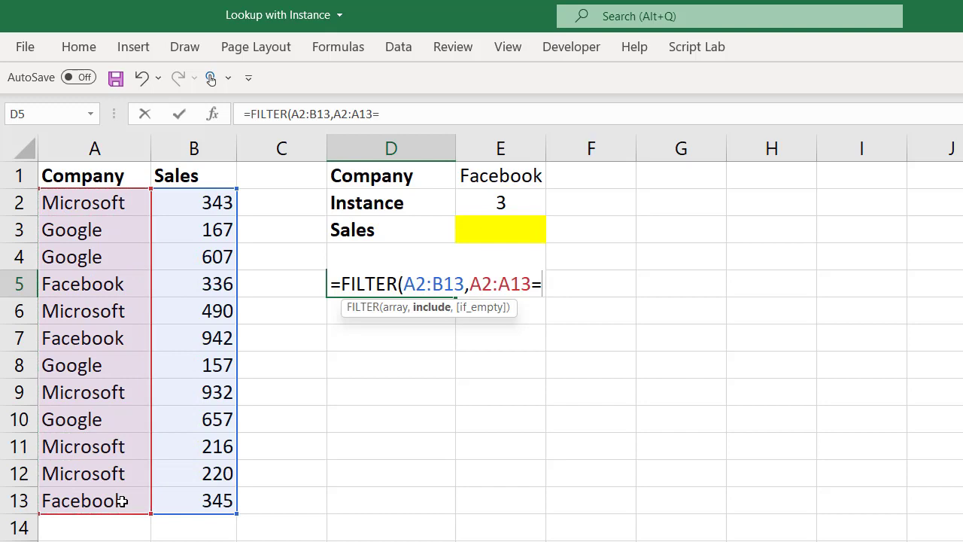
click(524, 175)
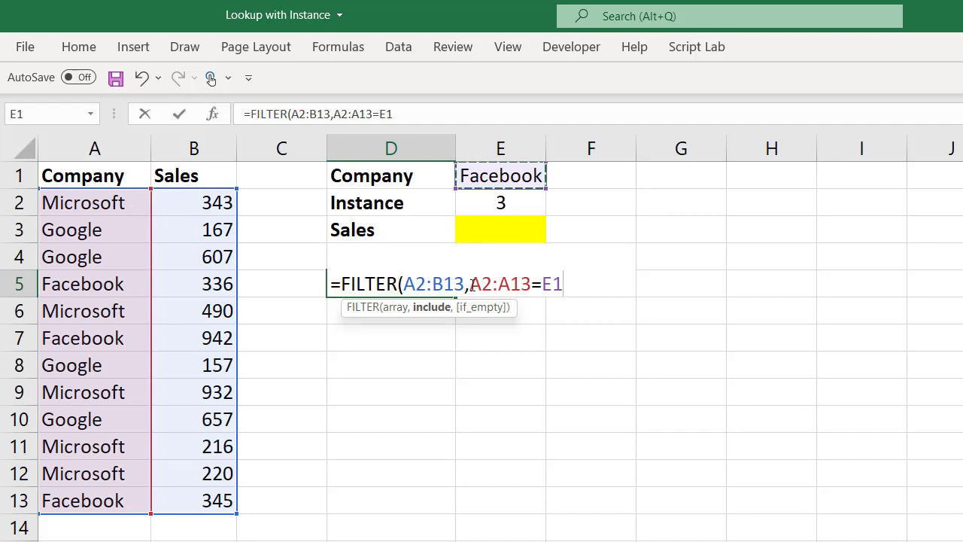
drag(472, 284, 619, 290)
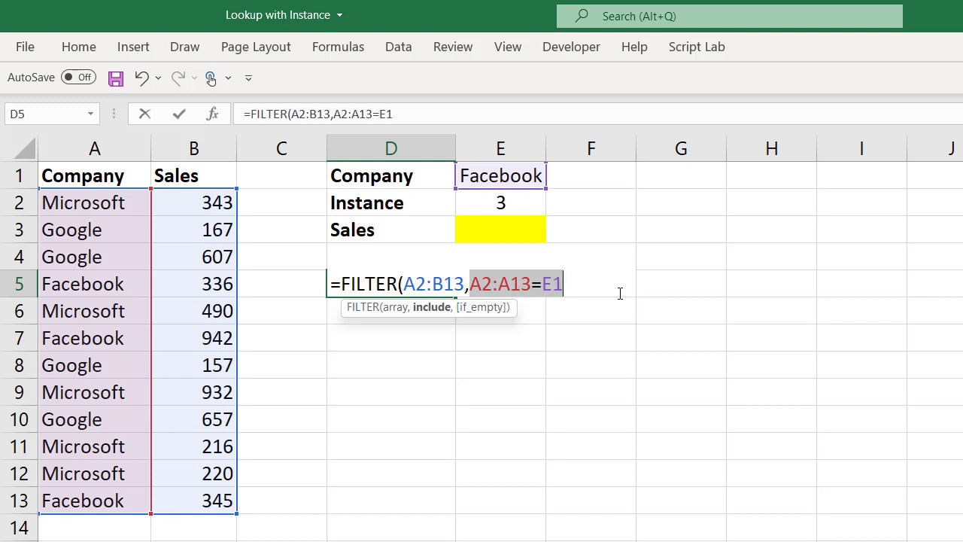
click(592, 284)
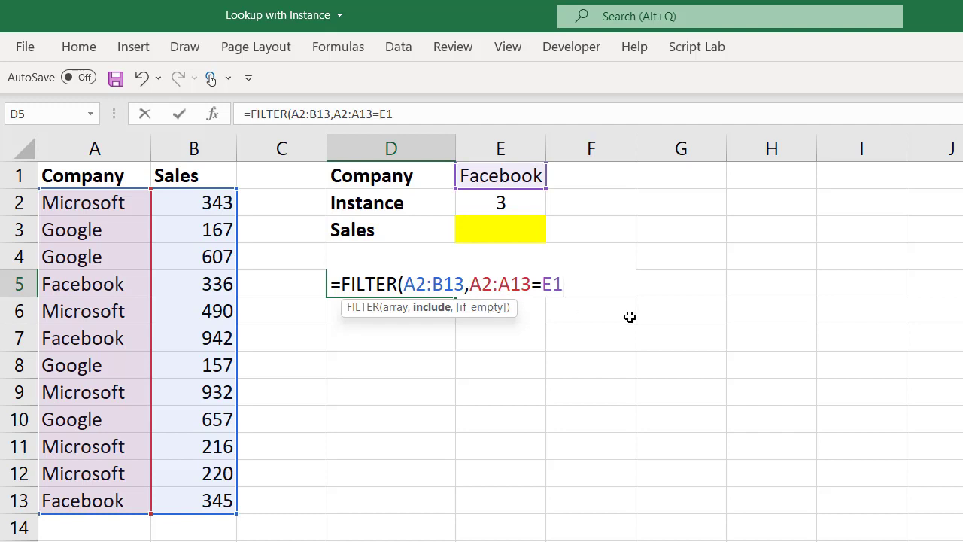
text())
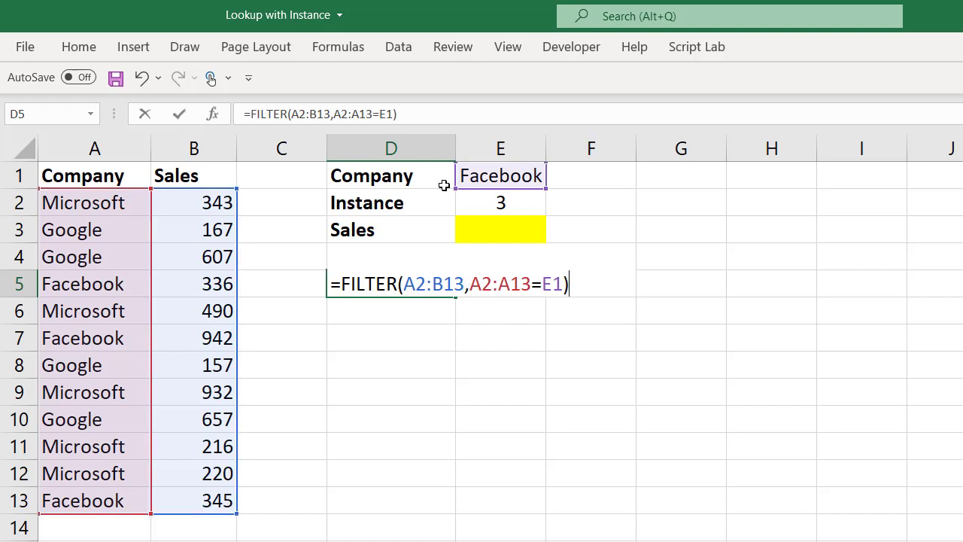
key(Return)
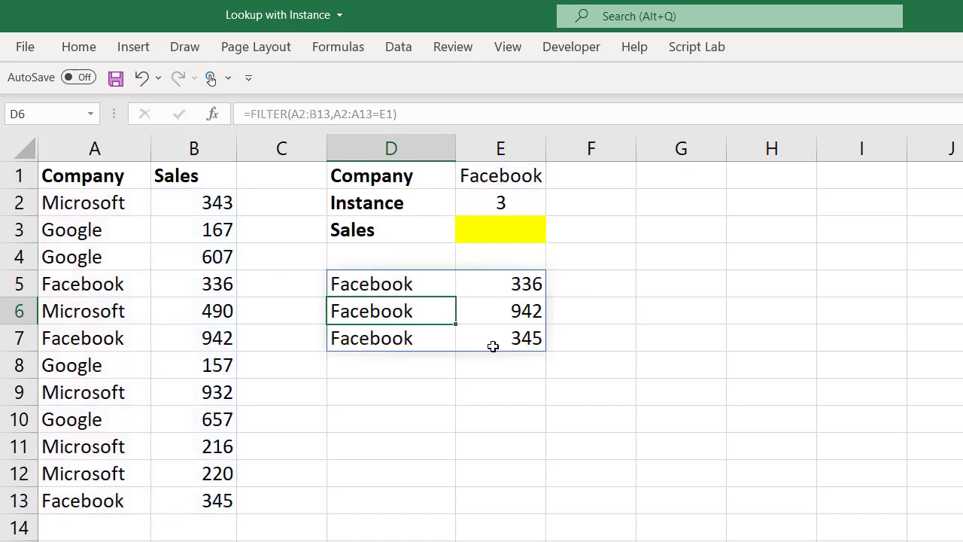
Step: Choose Microsoft as the company in E1
click(534, 174)
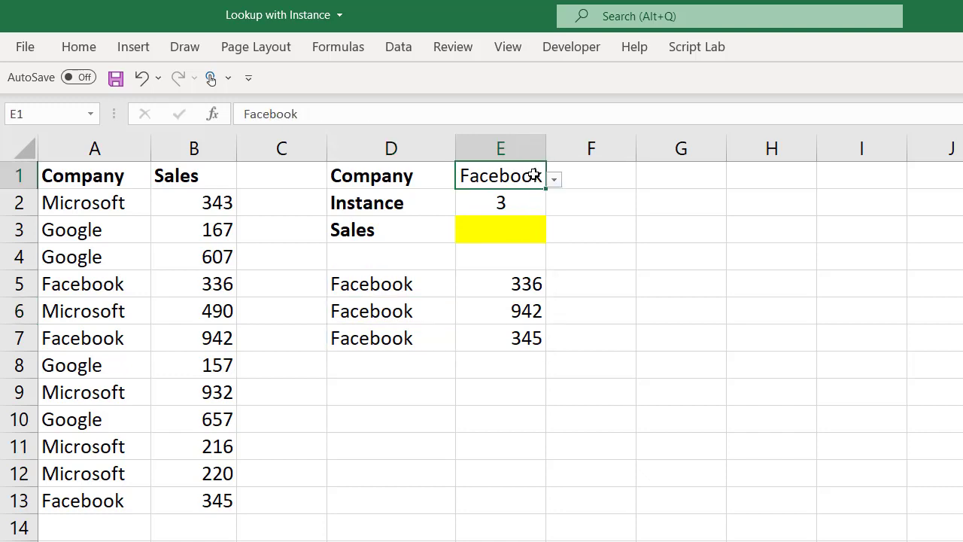
key(alt+Down)
key(Up)
key(Up)
key(Return)
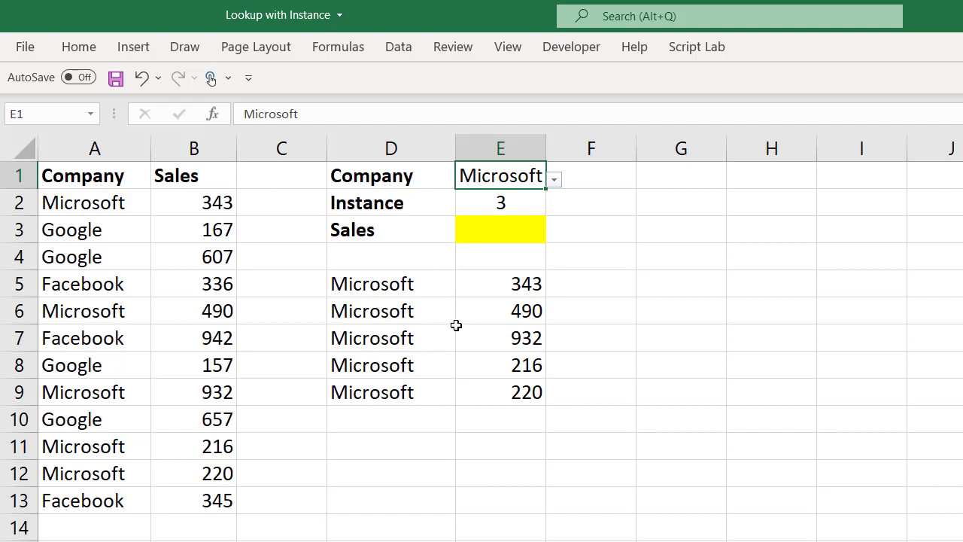
Step: Change D5 to =FILTER(B2:B13,A2:A13=E1), listing sales 343, 490, 932, 216, 220
click(421, 289)
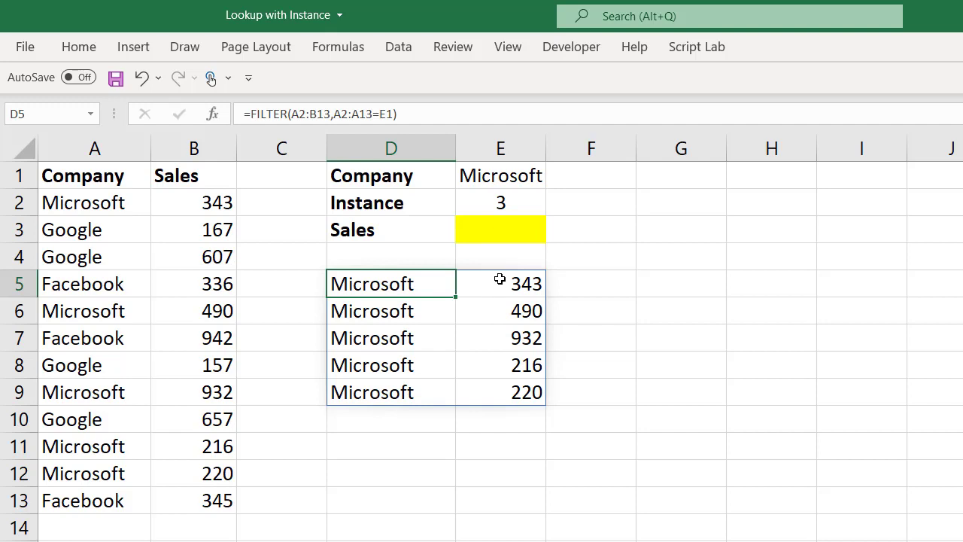
double_click(404, 284)
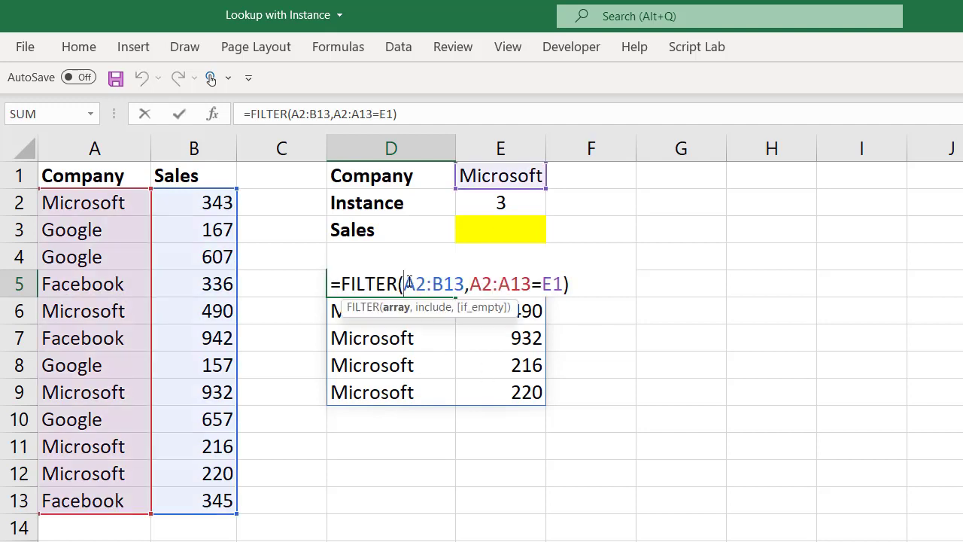
drag(405, 283, 466, 284)
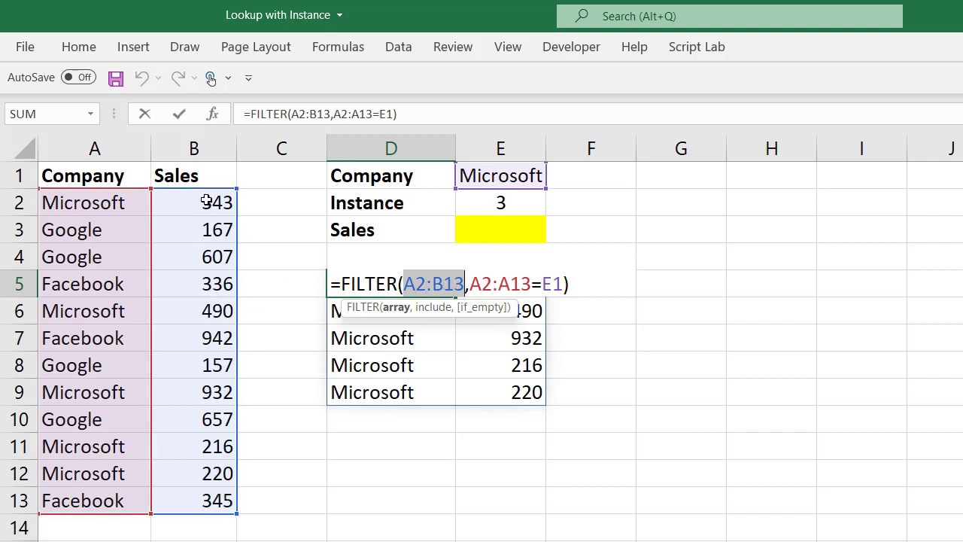
drag(209, 202, 214, 497)
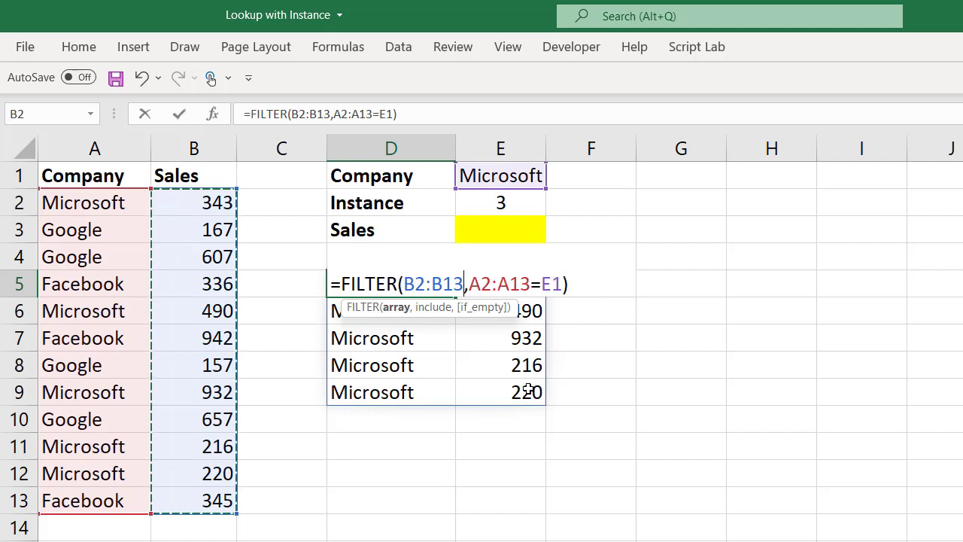
key(Return)
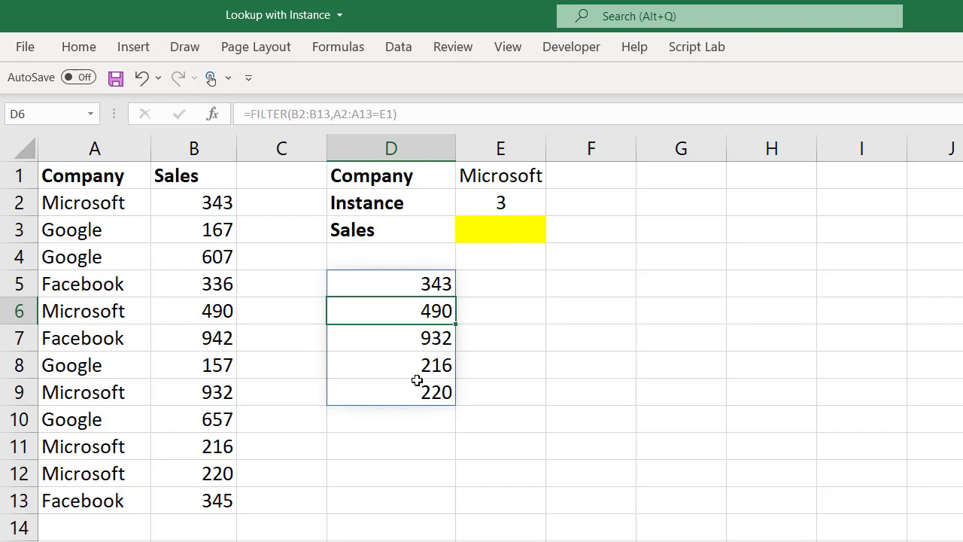
click(400, 286)
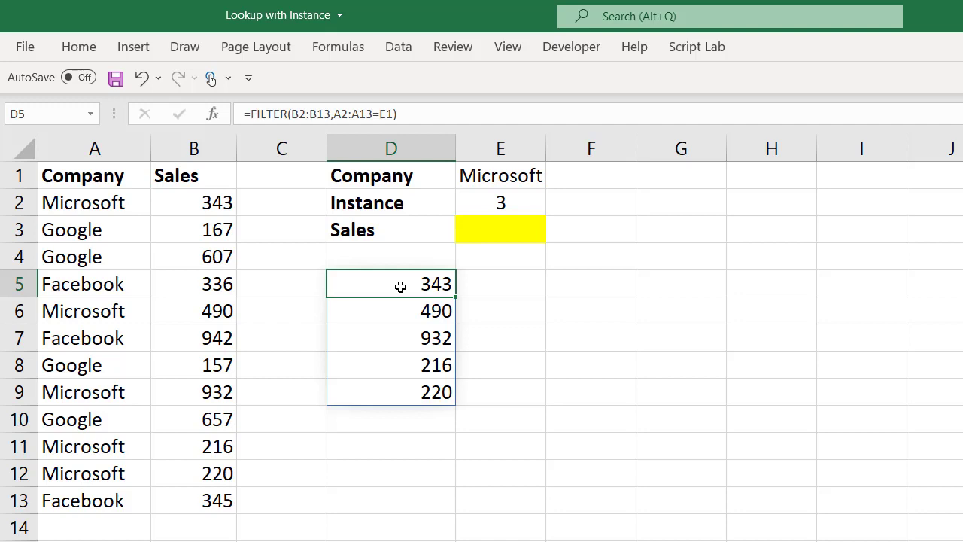
Step: Inspect Microsoft's spilled sales results in D5:D9
drag(400, 287, 400, 395)
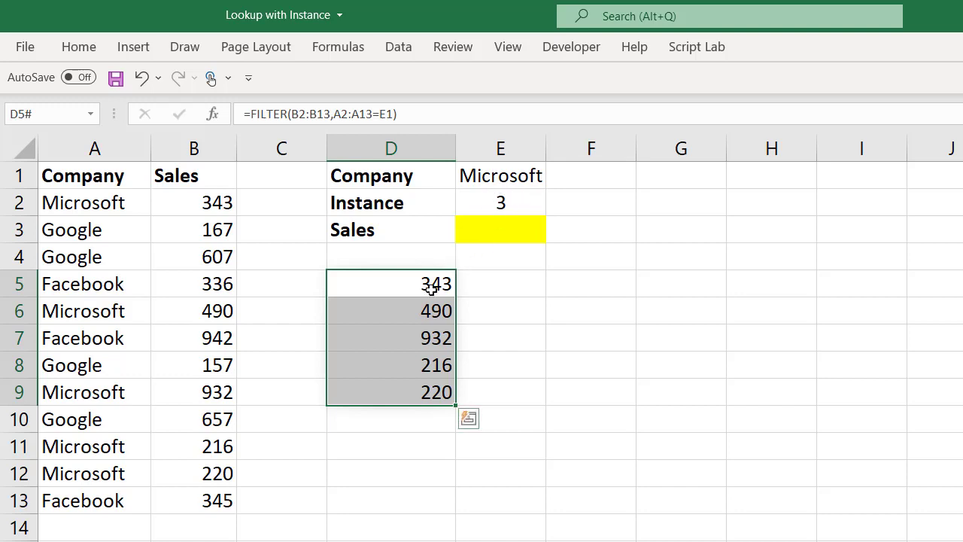
click(399, 285)
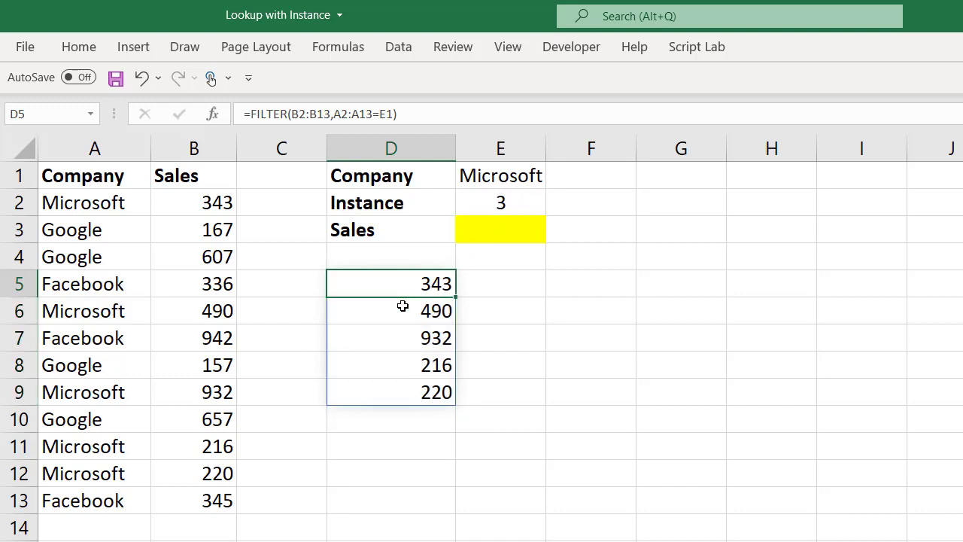
click(402, 307)
click(407, 332)
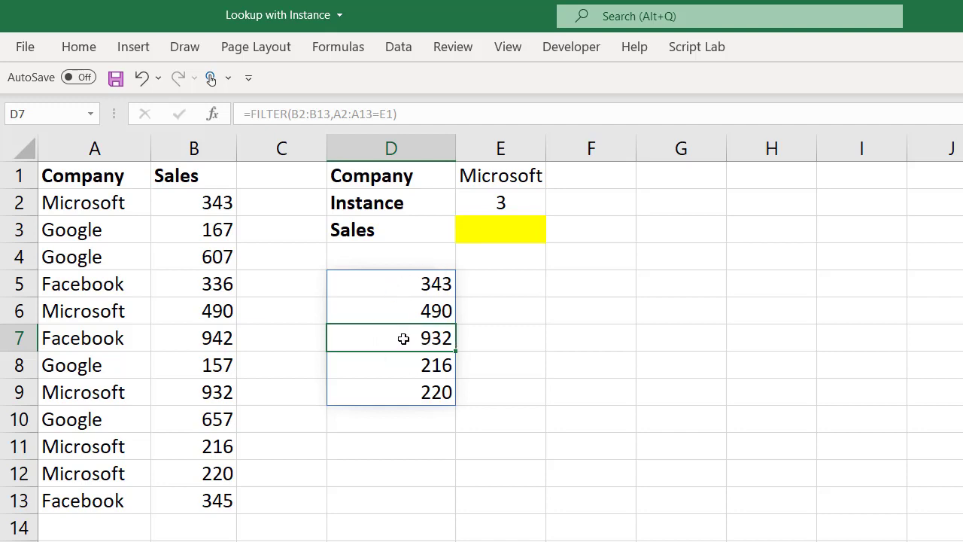
Step: Change the Instance value in E2 to 2
click(503, 234)
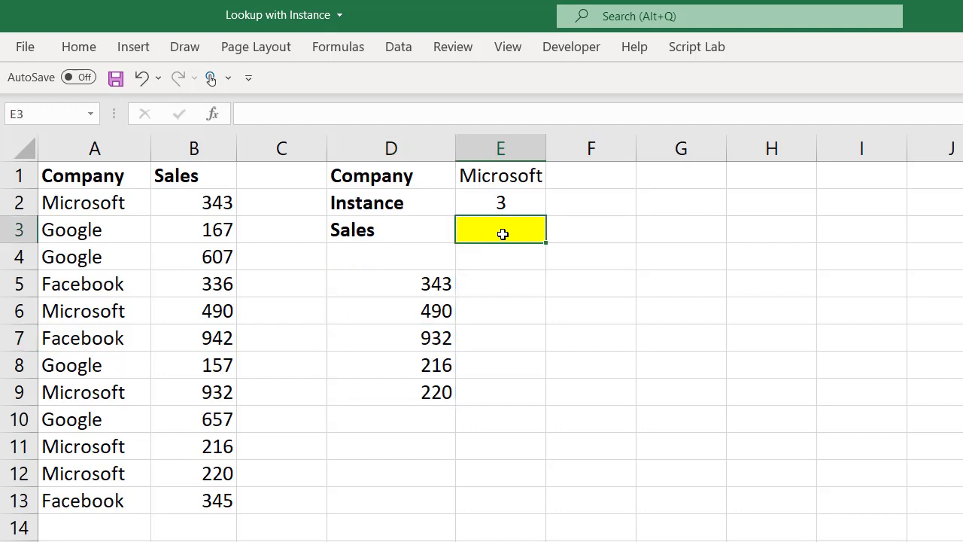
click(504, 205)
text(2)
key(ctrl+Return)
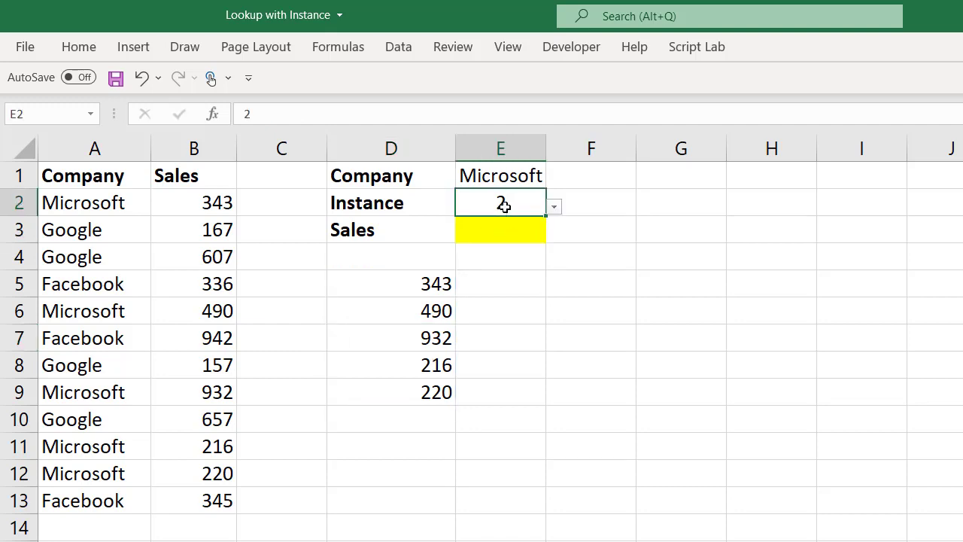
Step: Wrap D5's filter as =INDEX(FILTER(B2:B13,A2:A13=E1),E2), returning Microsoft's second sale, 490
click(412, 280)
double_click(412, 280)
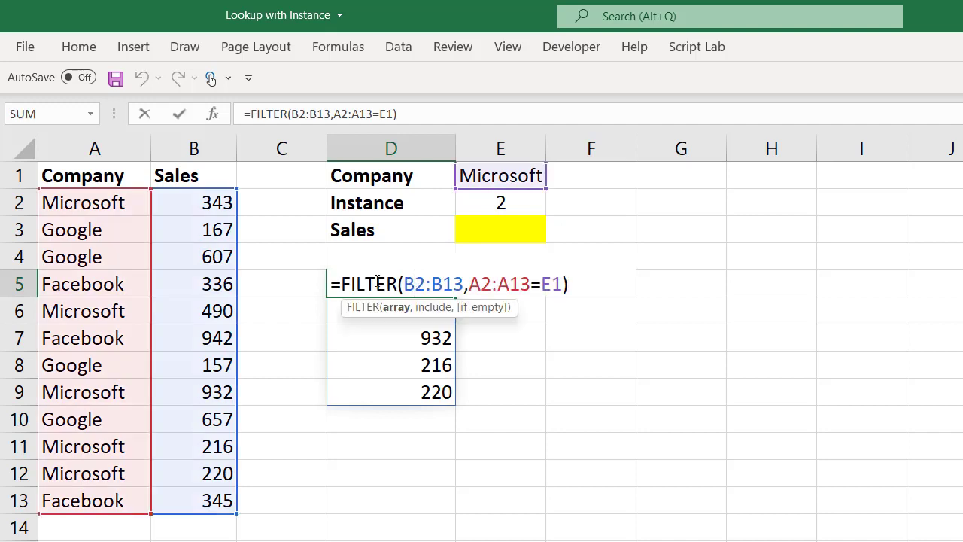
key(Left)
key(Left)
key(Left)
key(Left)
key(Left)
key(Left)
key(Left)
key(Left)
text(index)
key(Tab)
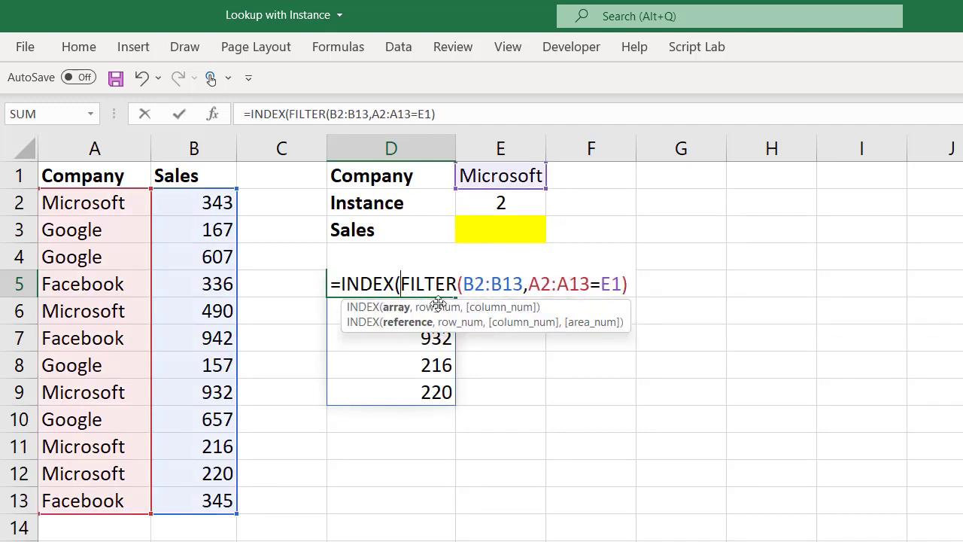
drag(401, 283, 644, 276)
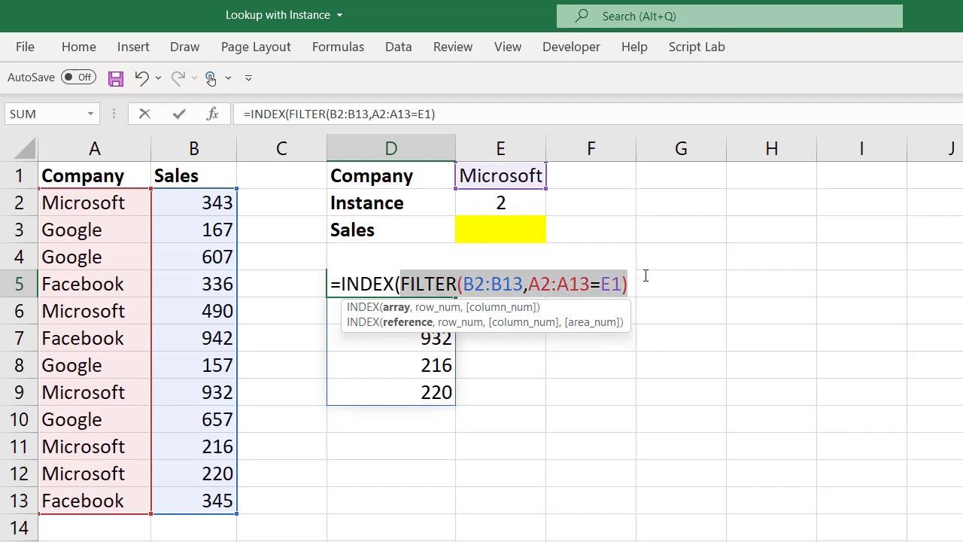
click(632, 283)
text(,)
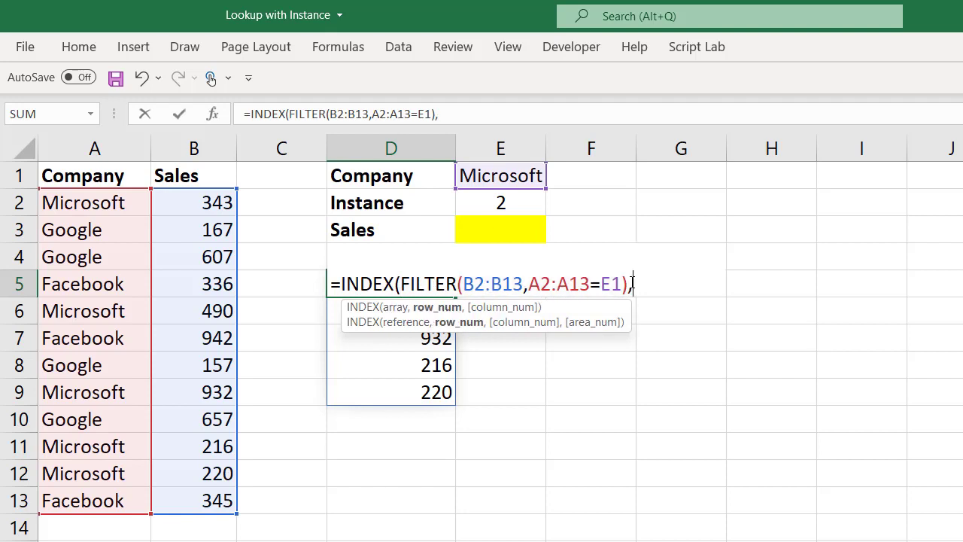
click(516, 201)
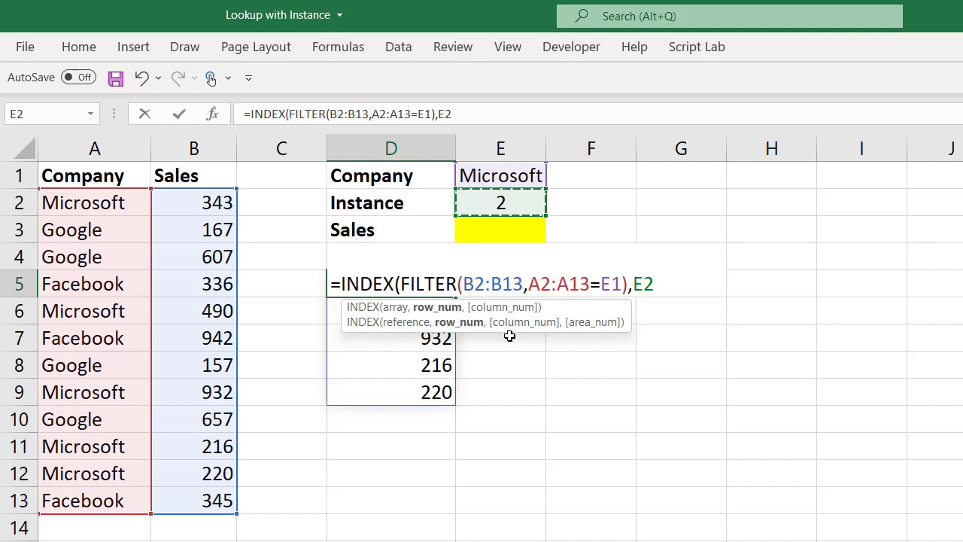
text())
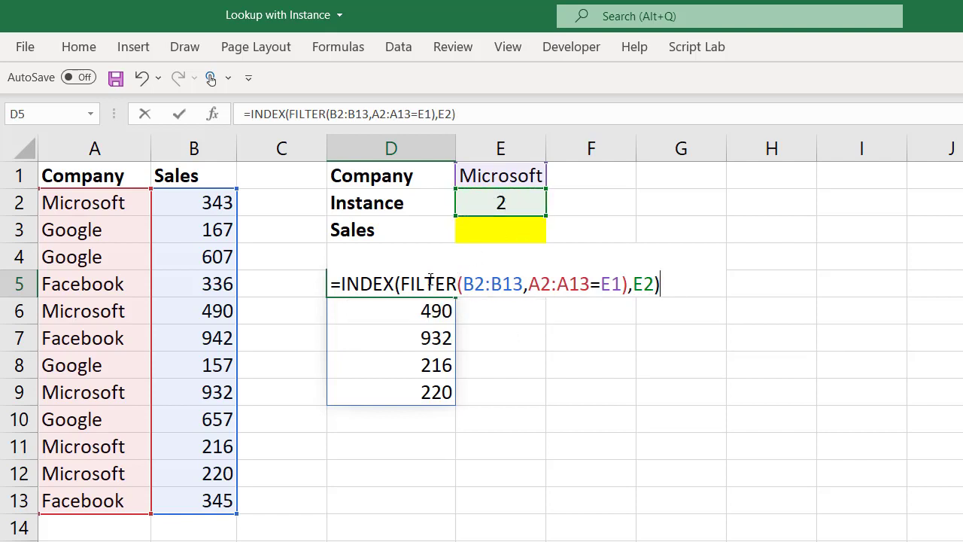
key(Return)
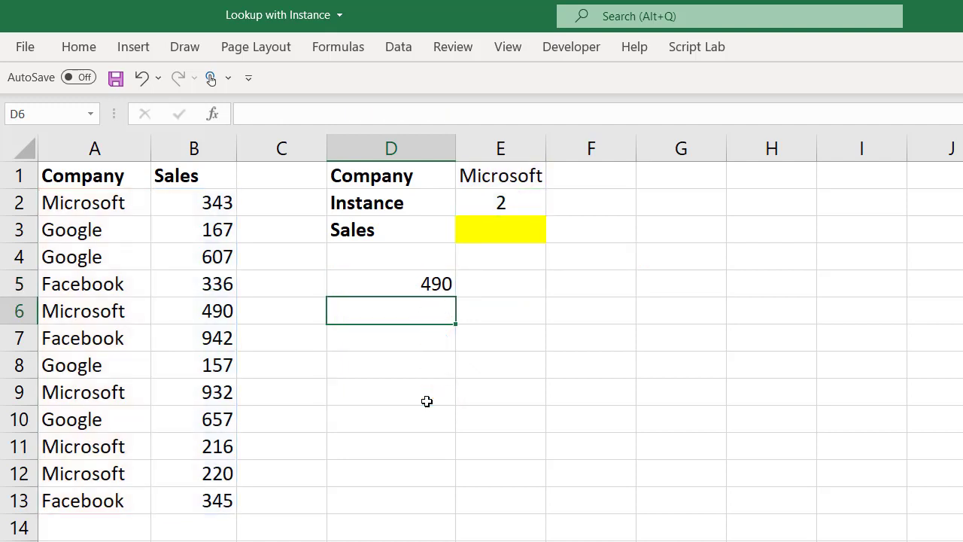
Step: Step the Instance in E2 through 3, 4 and 5 for Microsoft
click(527, 208)
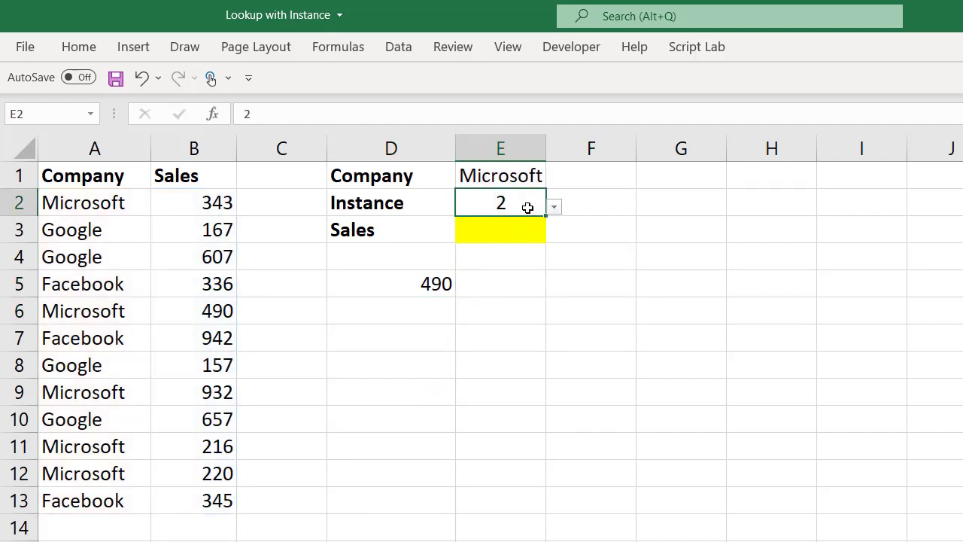
text(3)
key(shift+Return)
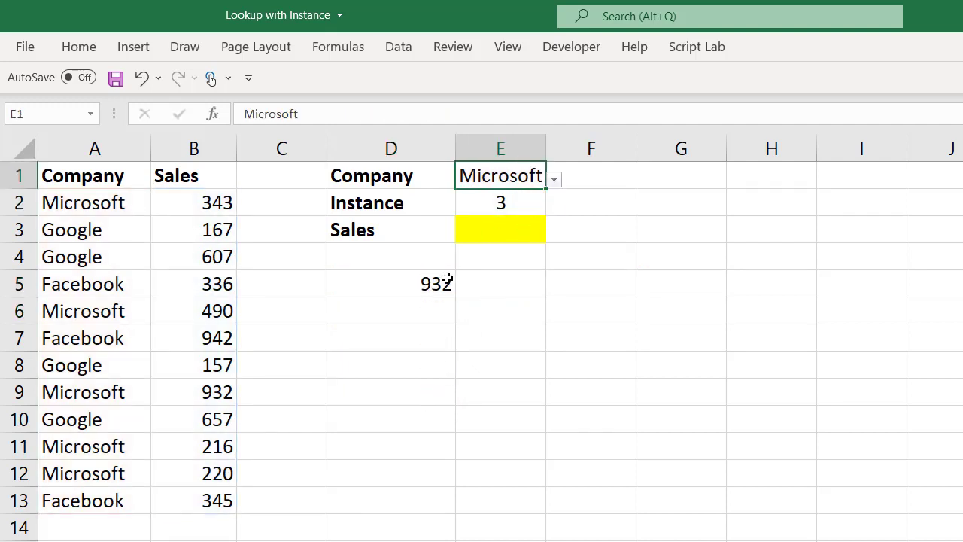
click(483, 203)
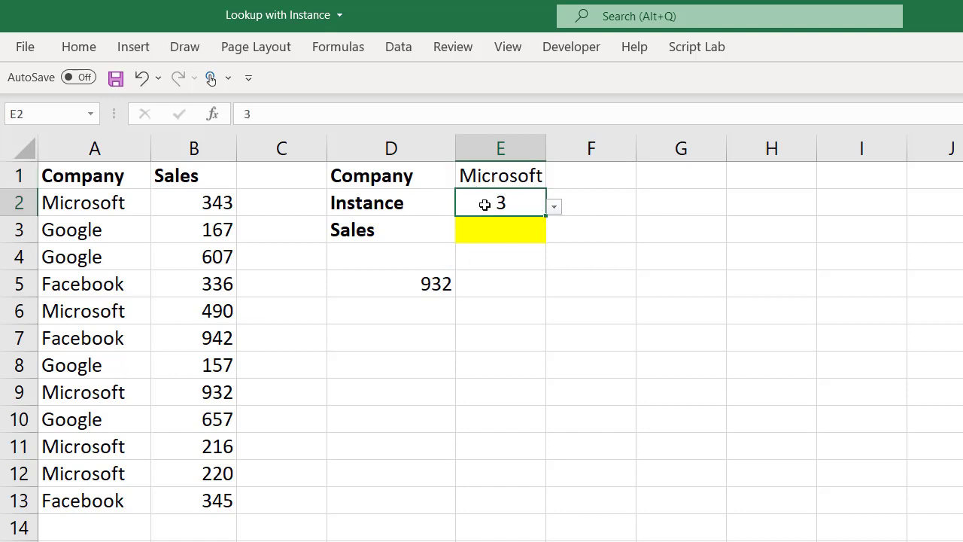
text(4)
key(shift+Return)
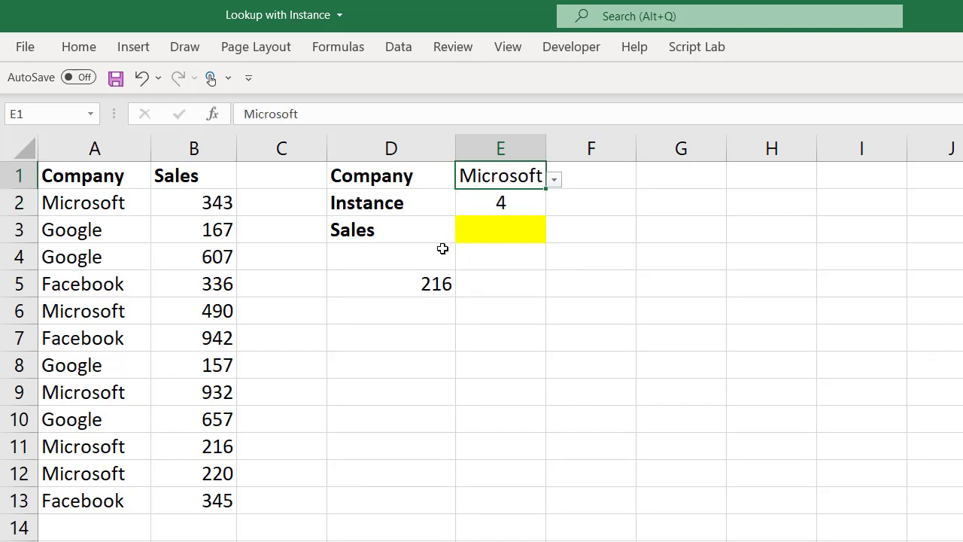
click(510, 206)
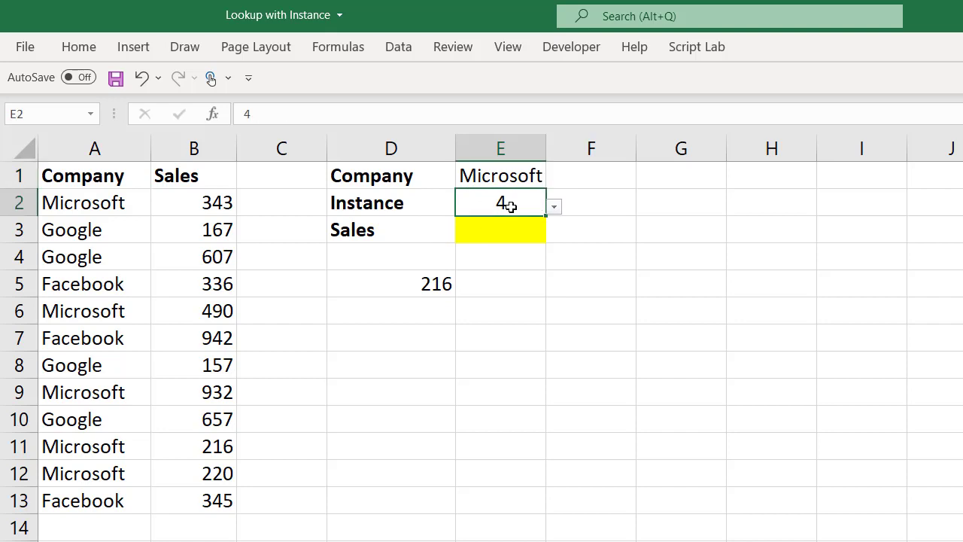
text(5)
key(ctrl+Return)
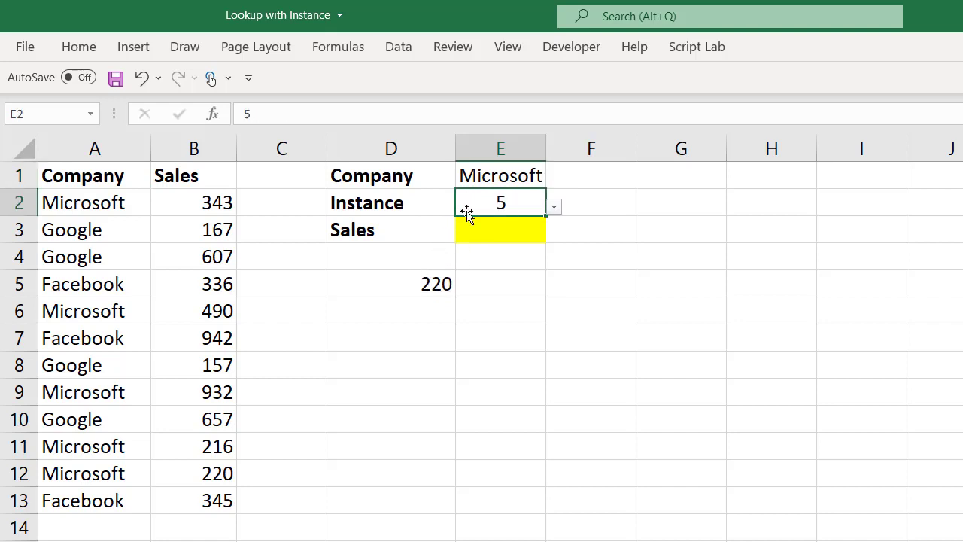
Step: Set the company to Google and inspect the resulting #REF! error in D5
click(535, 175)
text(Google)
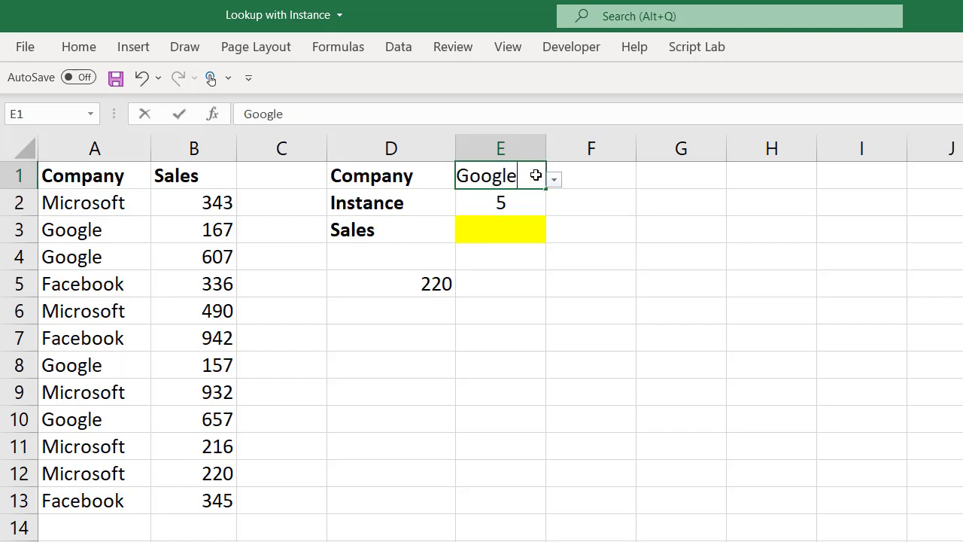
key(Return)
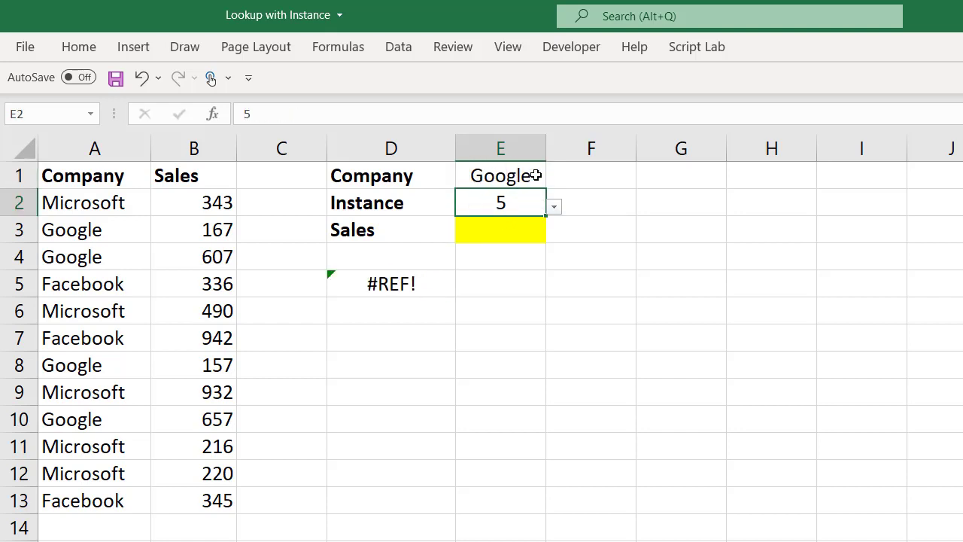
click(431, 283)
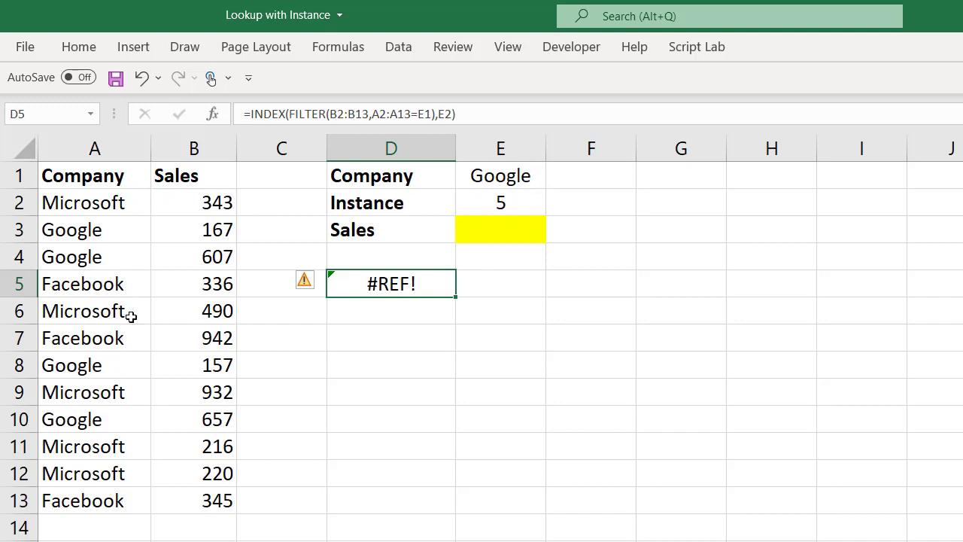
Step: Wrap D5 as =IFERROR(INDEX(FILTER(B2:B13,A2:A13=E1),E2),0)
double_click(345, 281)
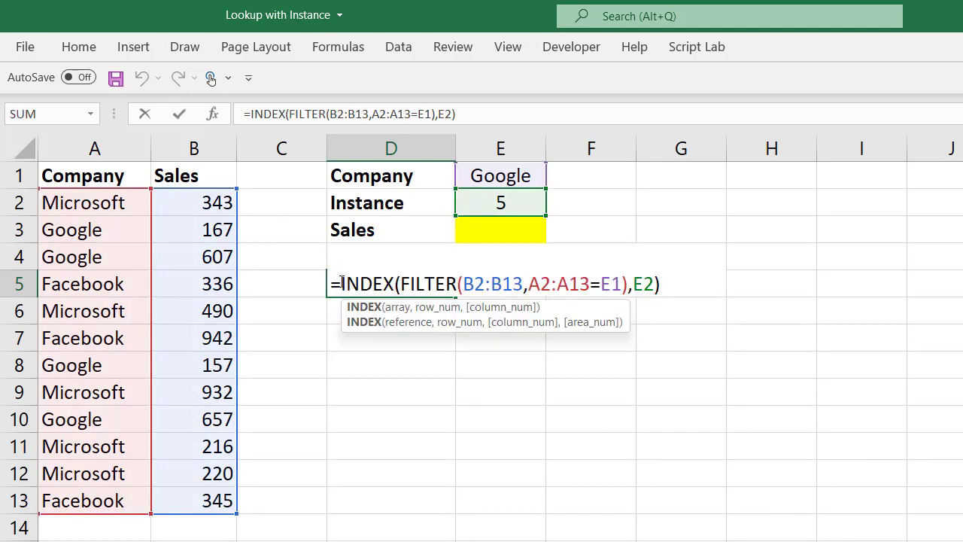
text(if)
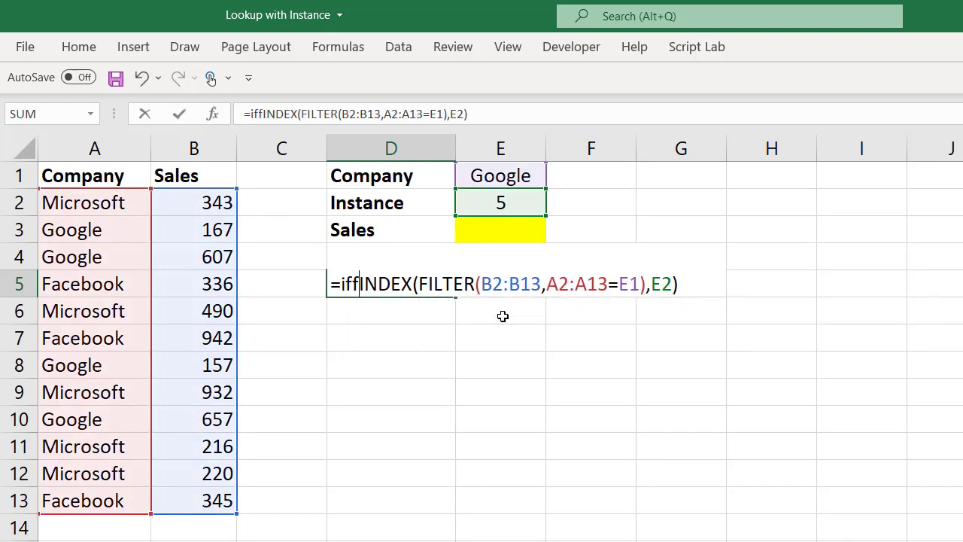
key(Down)
key(Tab)
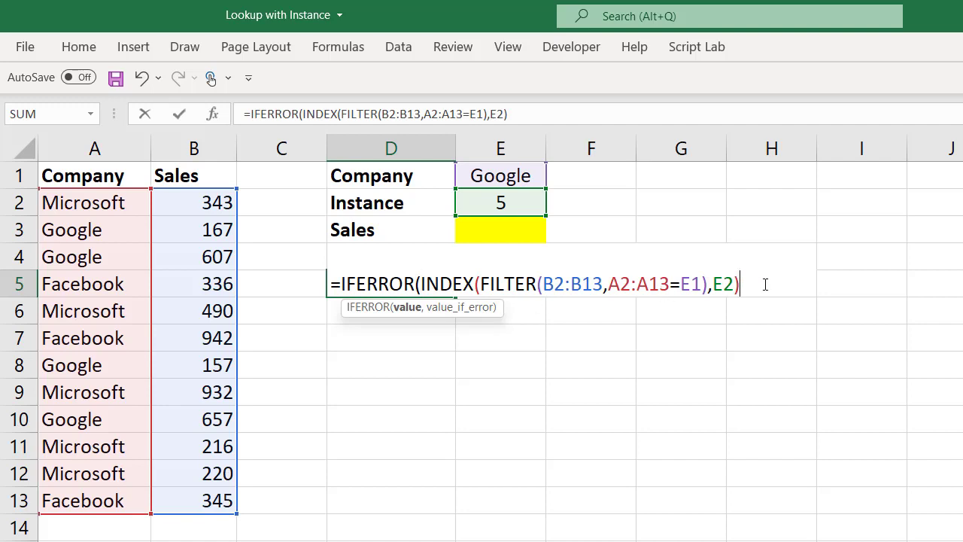
text(,)
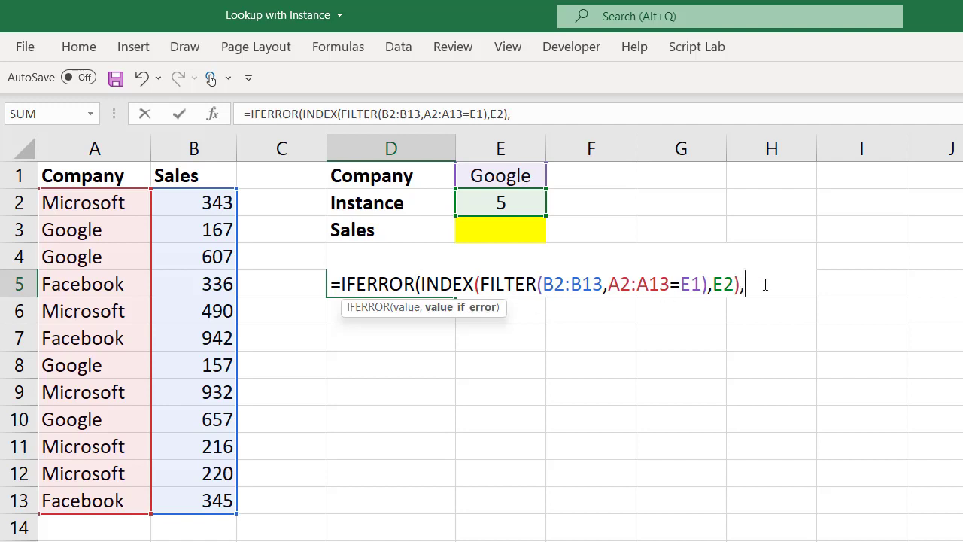
text(0))
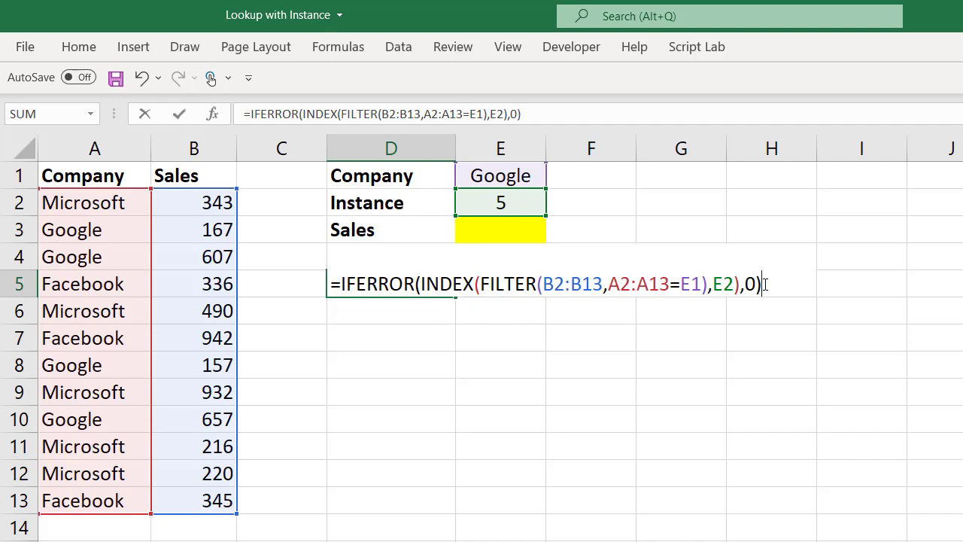
key(Return)
Step: Choose Facebook as the company with Instance 1
click(534, 179)
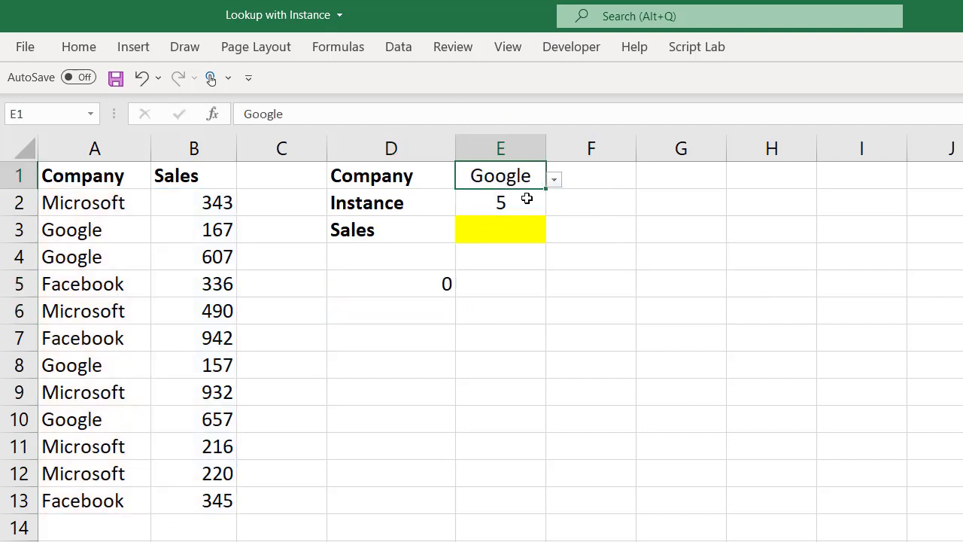
click(554, 180)
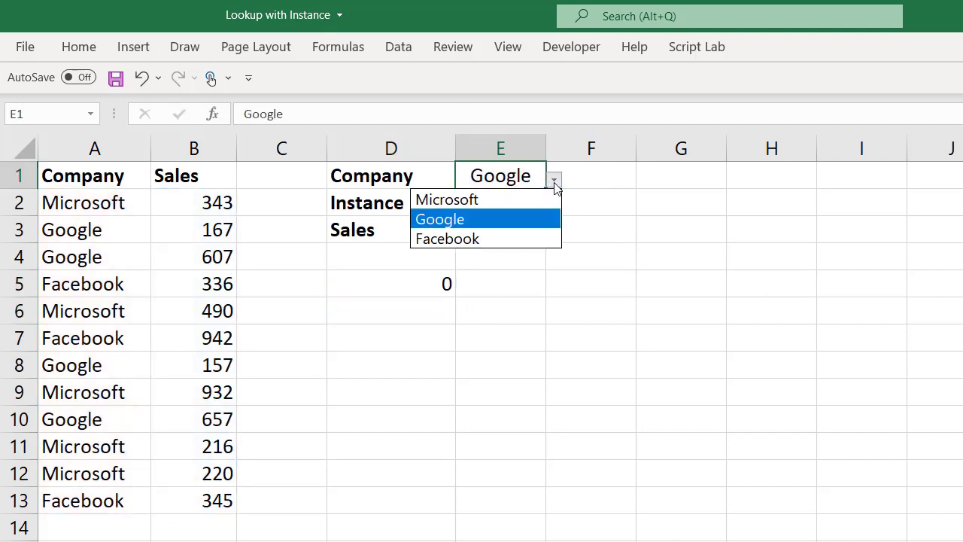
click(515, 239)
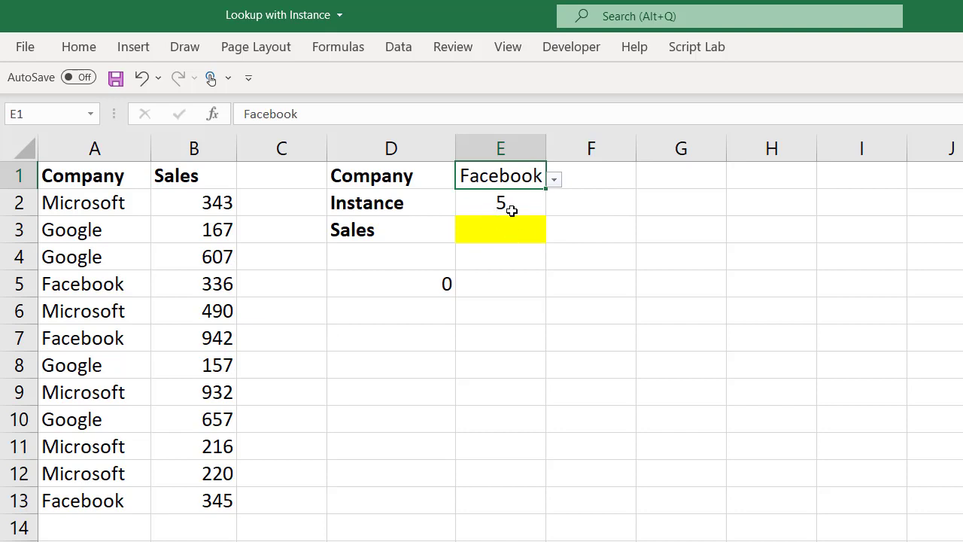
click(510, 210)
click(554, 206)
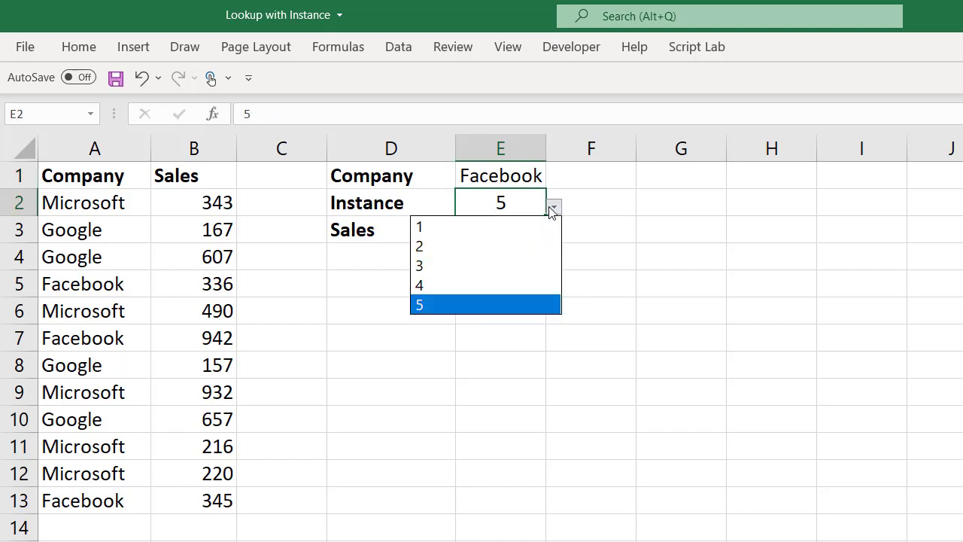
click(497, 230)
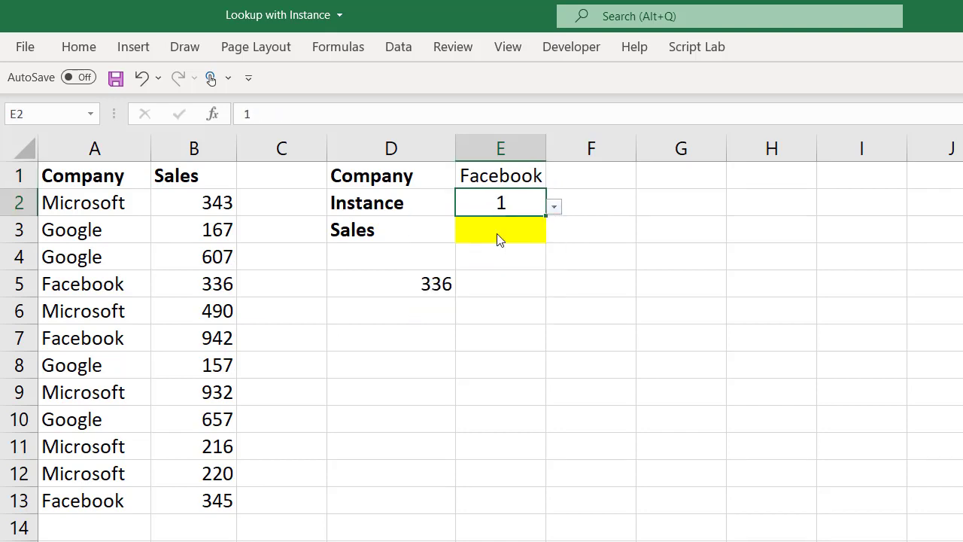
Step: Step the Instance through 2, 3 and 4, where D5 returns 0
click(553, 207)
key(Down)
key(Return)
click(553, 207)
key(Down)
key(Return)
click(553, 207)
key(Down)
key(Return)
click(421, 284)
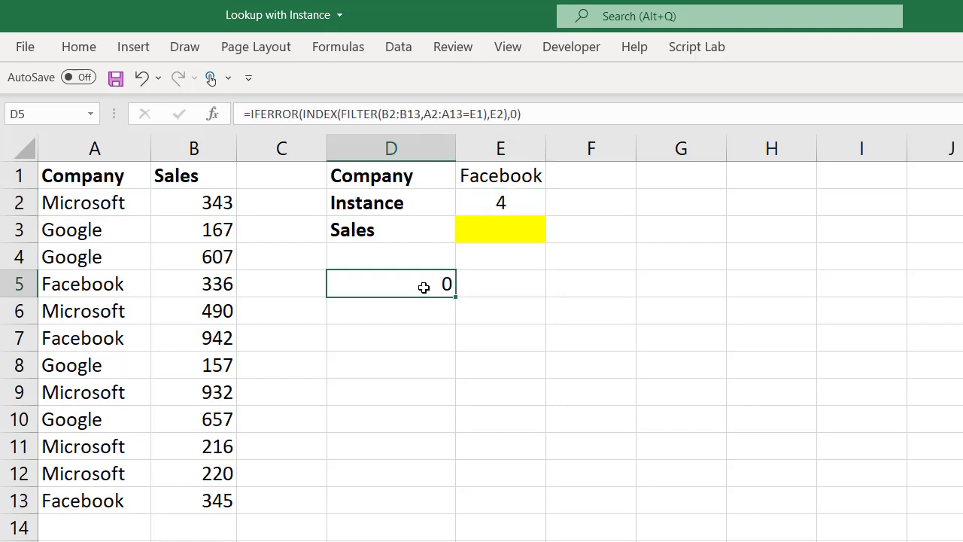
Step: Copy D5's IFERROR lookup formula into the yellow Sales cell E3
key(F2)
key(shift+Home)
key(ctrl+c)
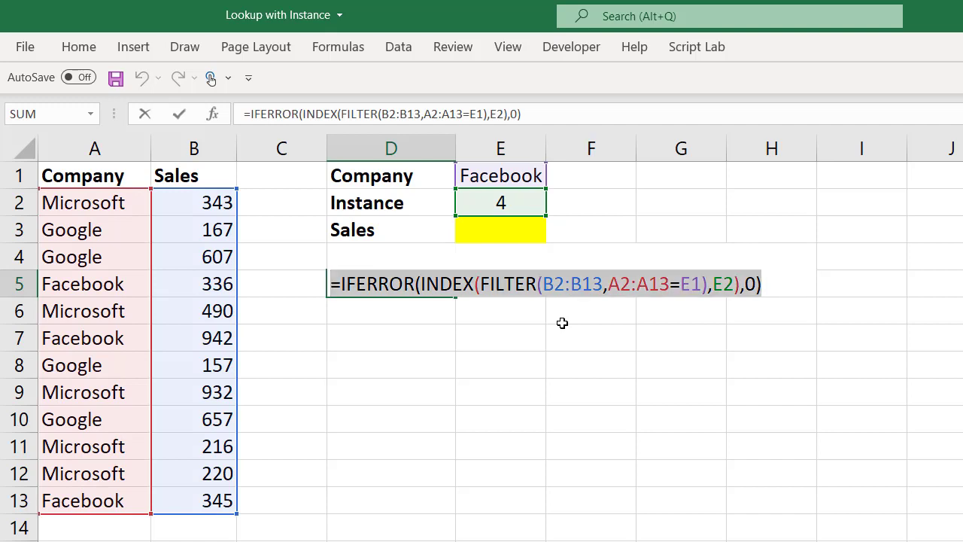
key(shift+Return)
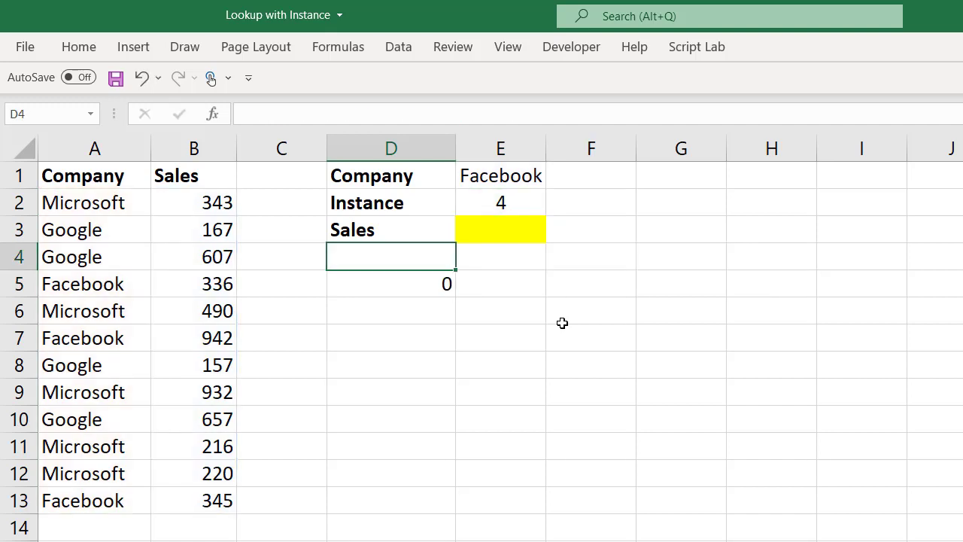
key(Right)
key(Up)
key(F2)
key(ctrl+v)
key(Return)
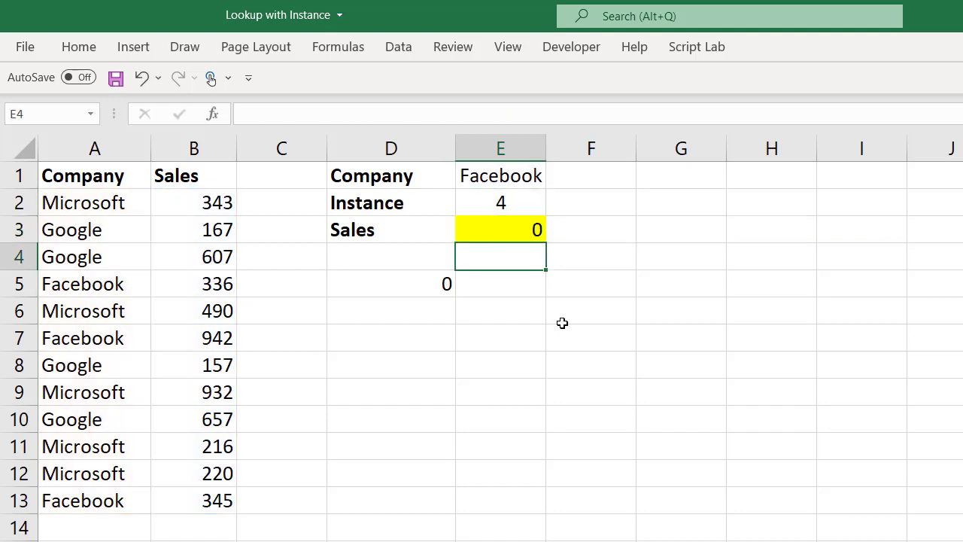
Step: Test the lookup by switching the Company dropdown to Google and the Instance dropdown to 2
key(Up)
key(Up)
key(Up)
key(alt+Down)
key(Up)
key(Up)
key(Return)
key(alt+Down)
key(Down)
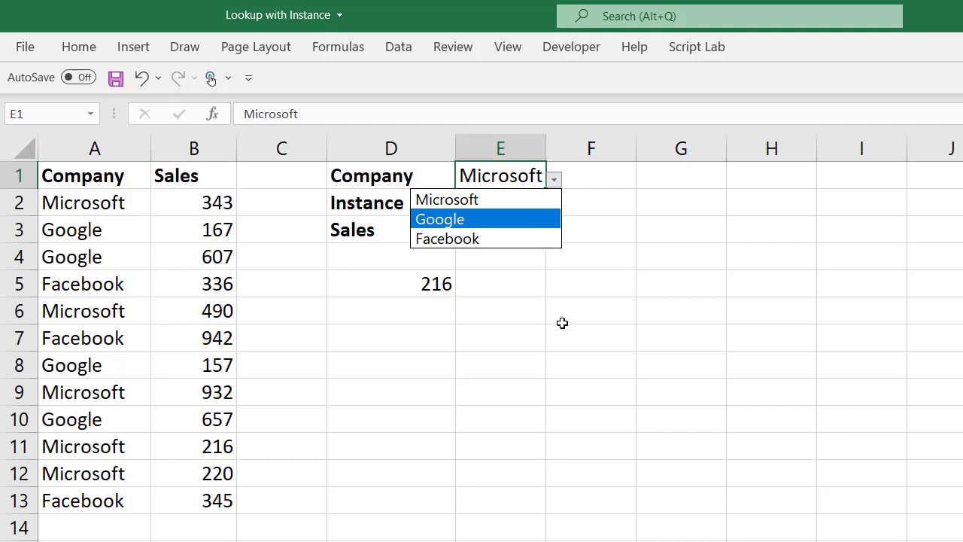
key(Return)
key(Down)
key(alt+Down)
key(Up)
key(Up)
key(Return)
Step: Set the dropdowns back to Microsoft and Instance 1 so Sales shows 343
key(Up)
key(alt+Down)
key(Up)
key(Return)
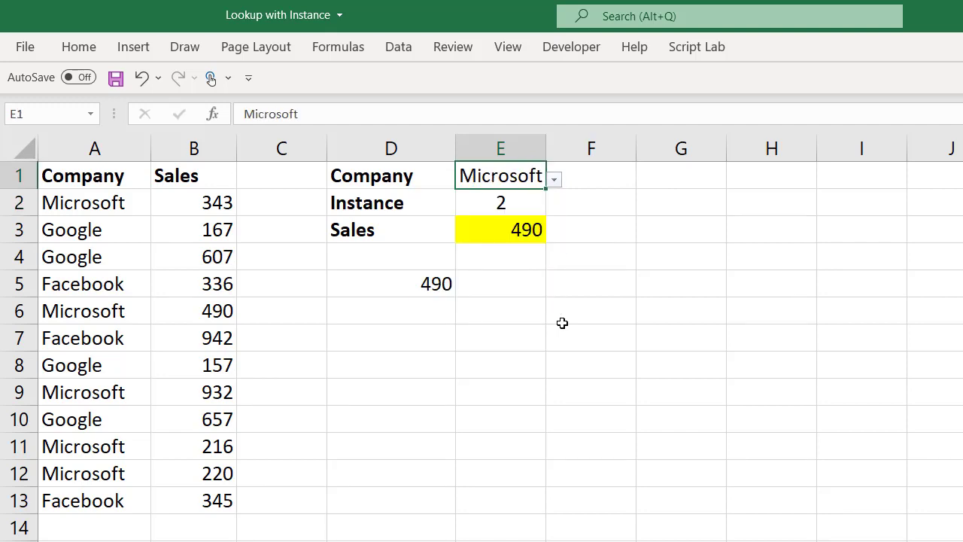
key(Down)
key(alt+Down)
key(Up)
key(Return)
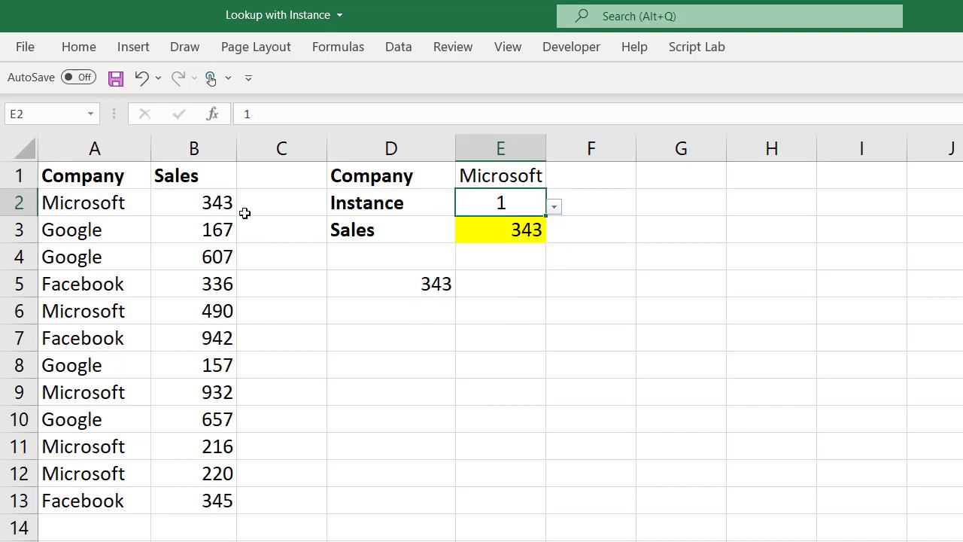
click(397, 282)
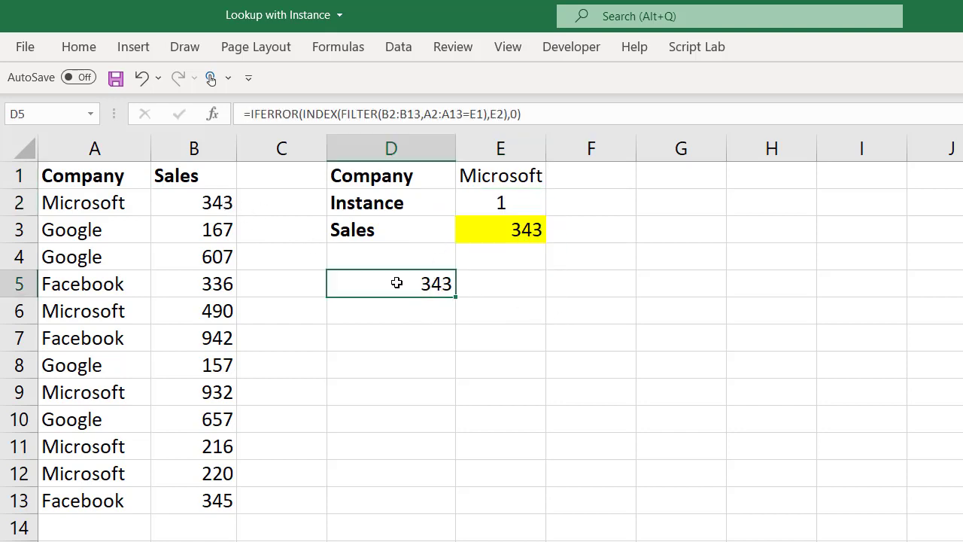
Step: Replace D5's number with =FORMULATEXT(E3) to display the Sales cell's formula
key(Delete)
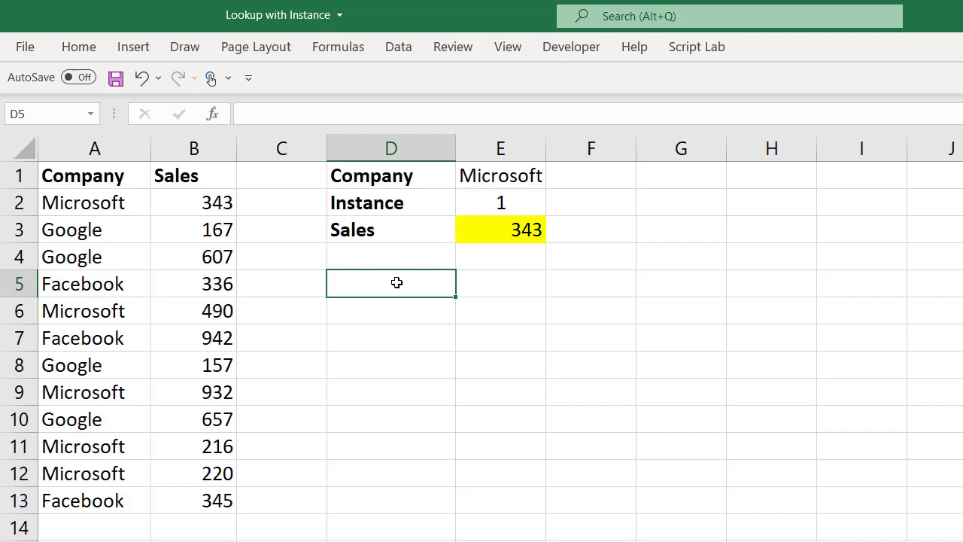
text(=form)
key(Tab)
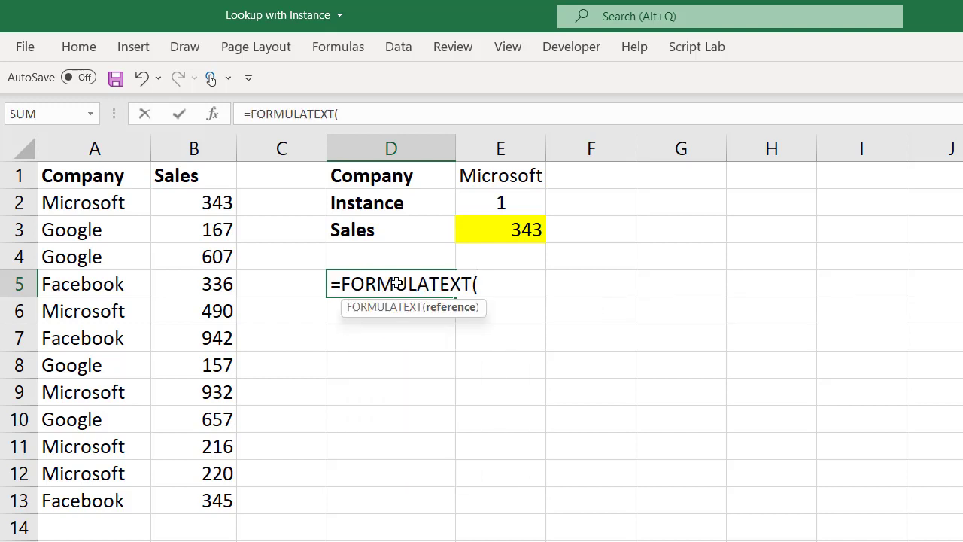
key(Up)
key(Up)
key(Right)
text())
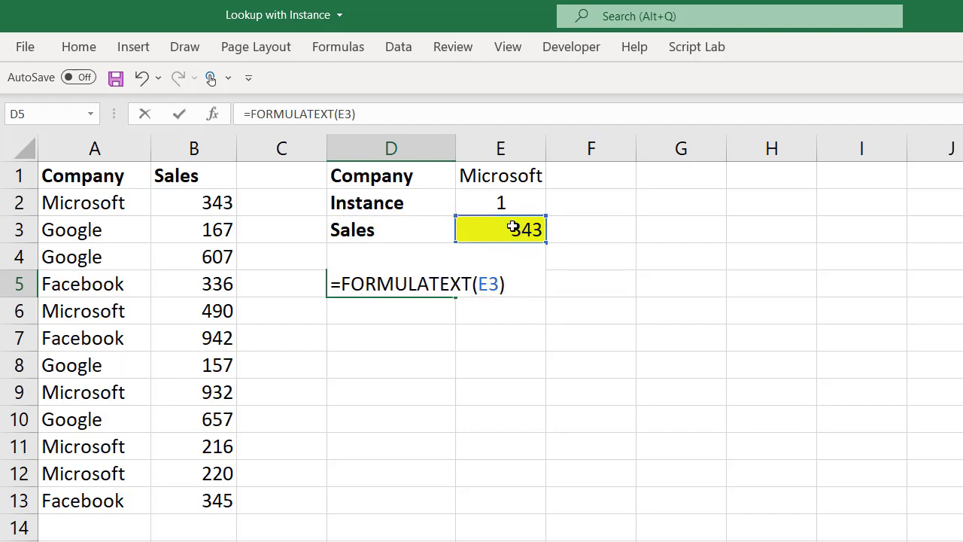
key(Return)
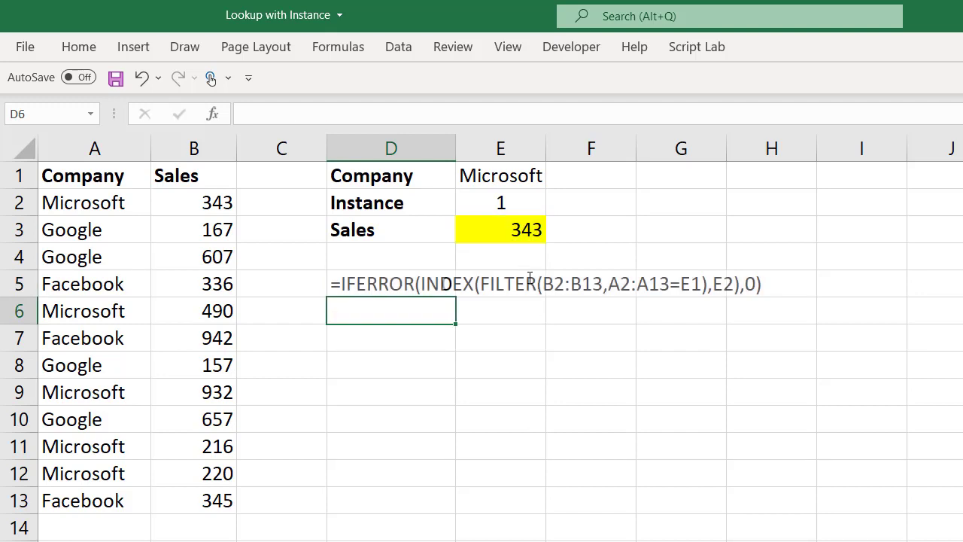